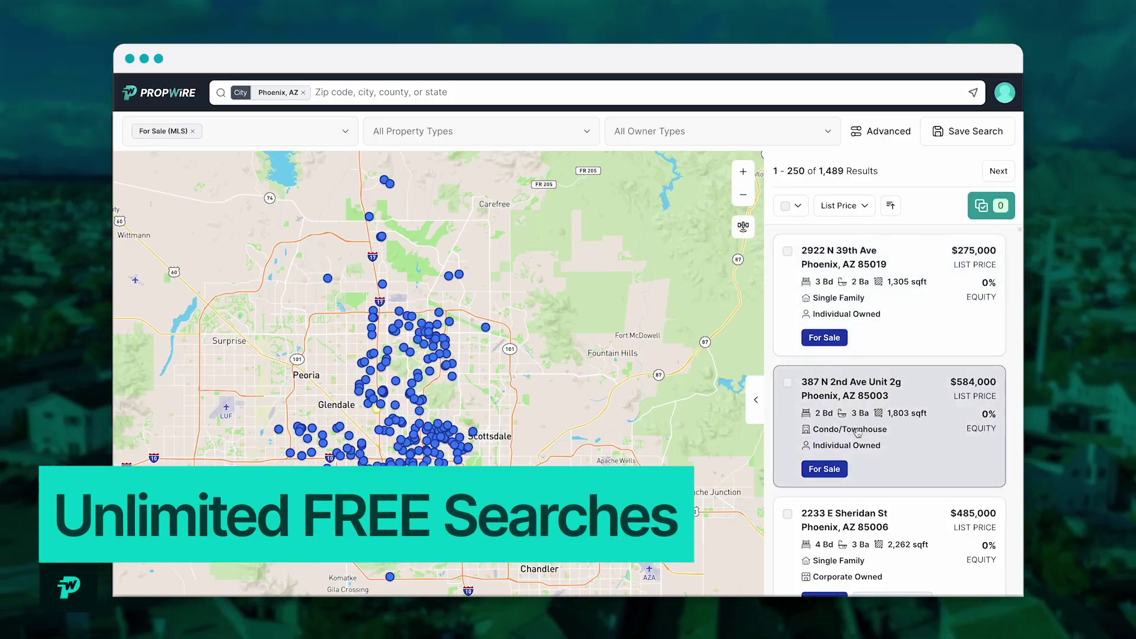
- Look through the for-sale property listings for Phoenix, AZ
scroll(858, 433, "down", 2)
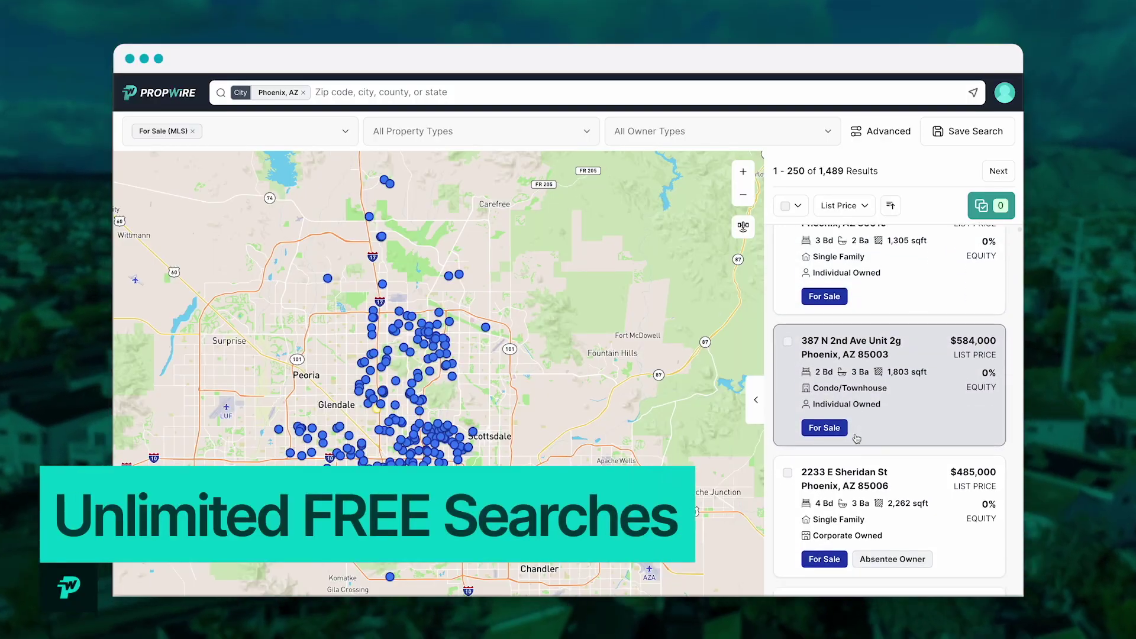
left_click(889, 490)
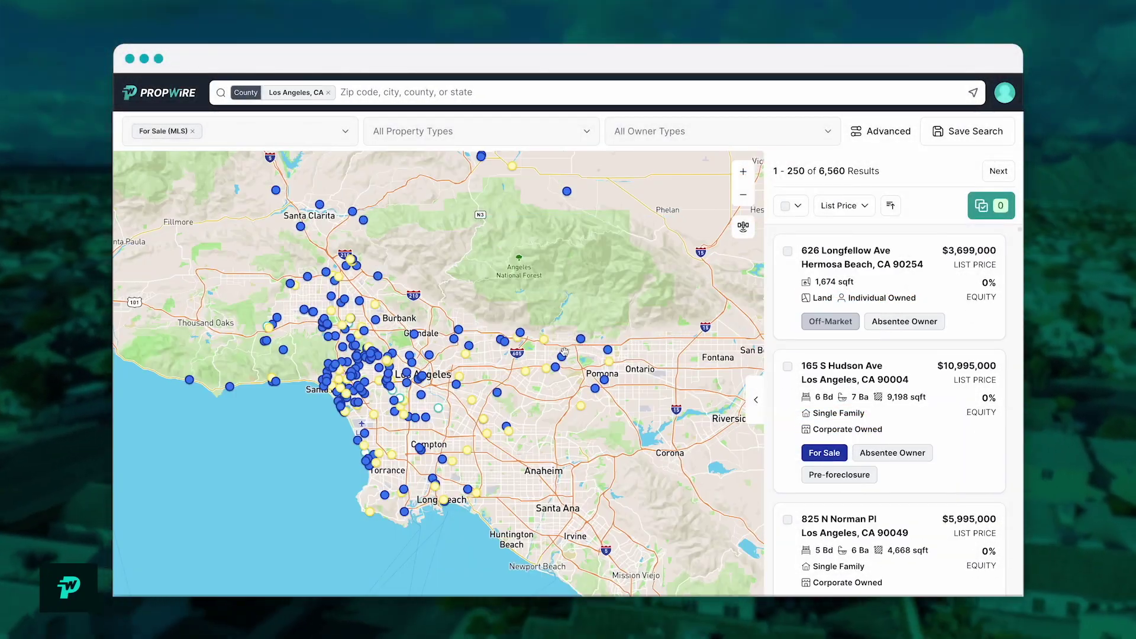
- Open a for-sale condo east of Los Angeles from the county map and browse its first several photos
left_click(562, 355)
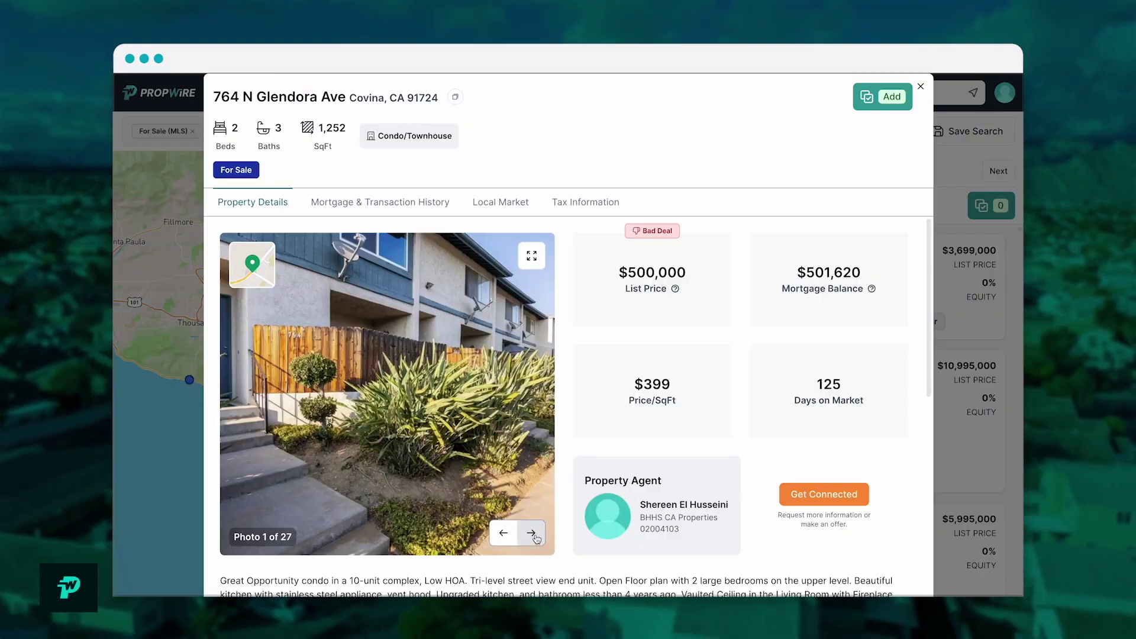
left_click(532, 534)
left_click(532, 533)
left_click(531, 533)
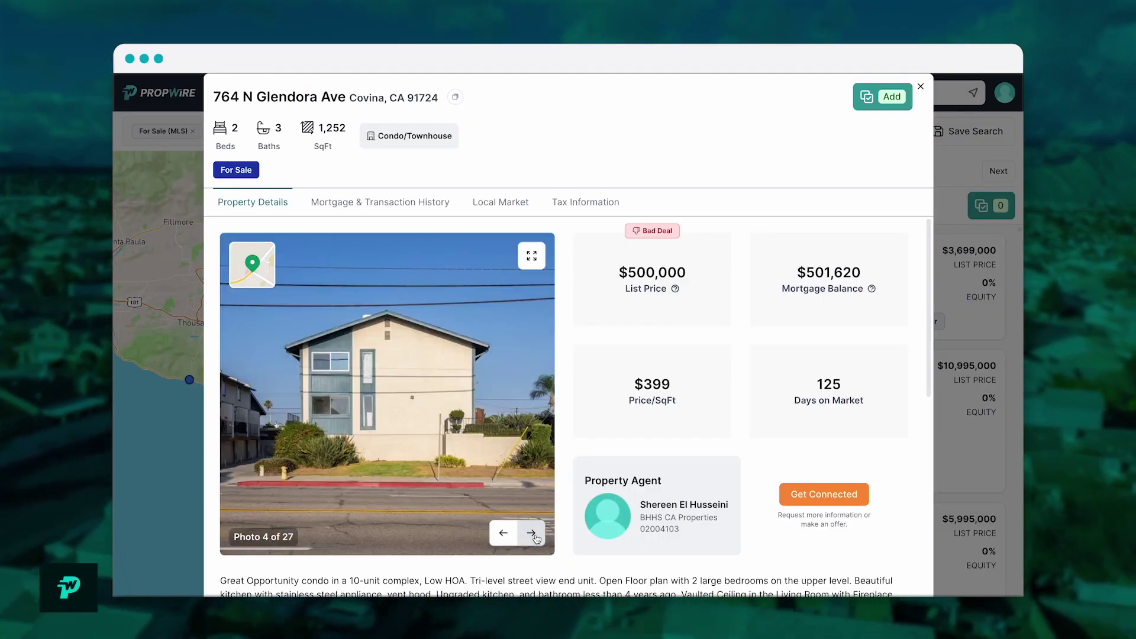
left_click(532, 534)
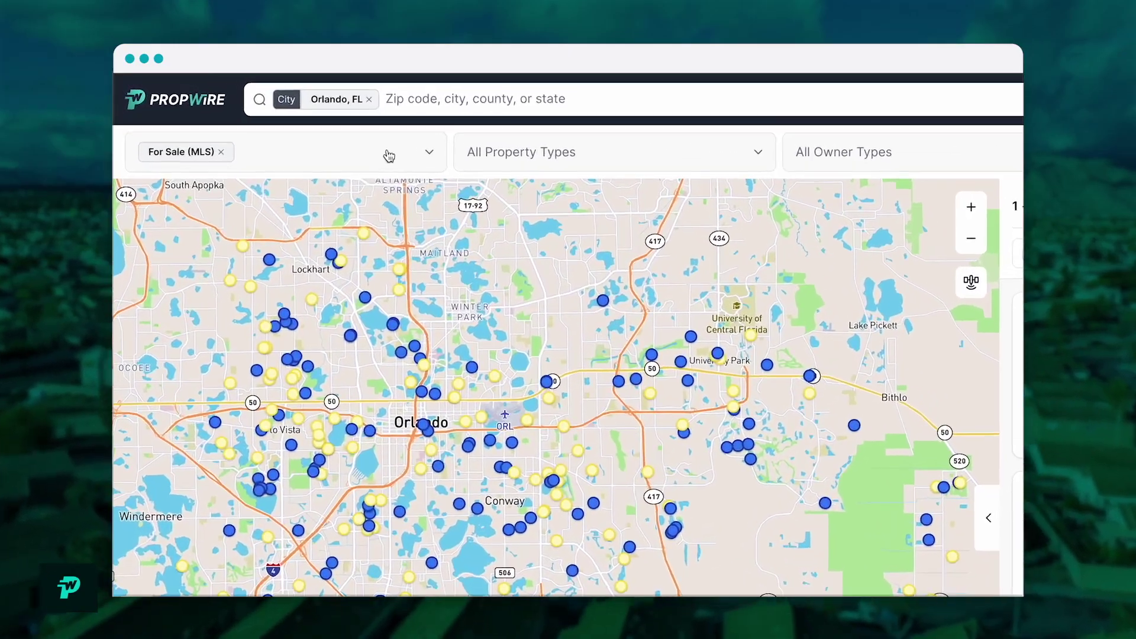
- Examine the lead type options available for the Orlando, FL search
left_click(389, 155)
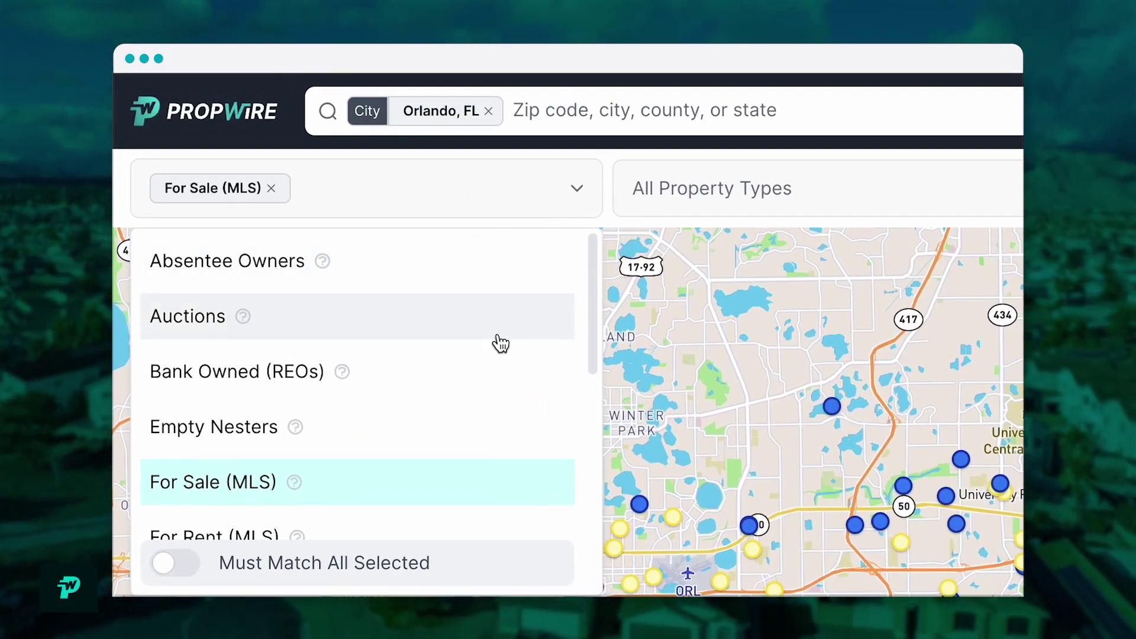
scroll(508, 364, "down", 3)
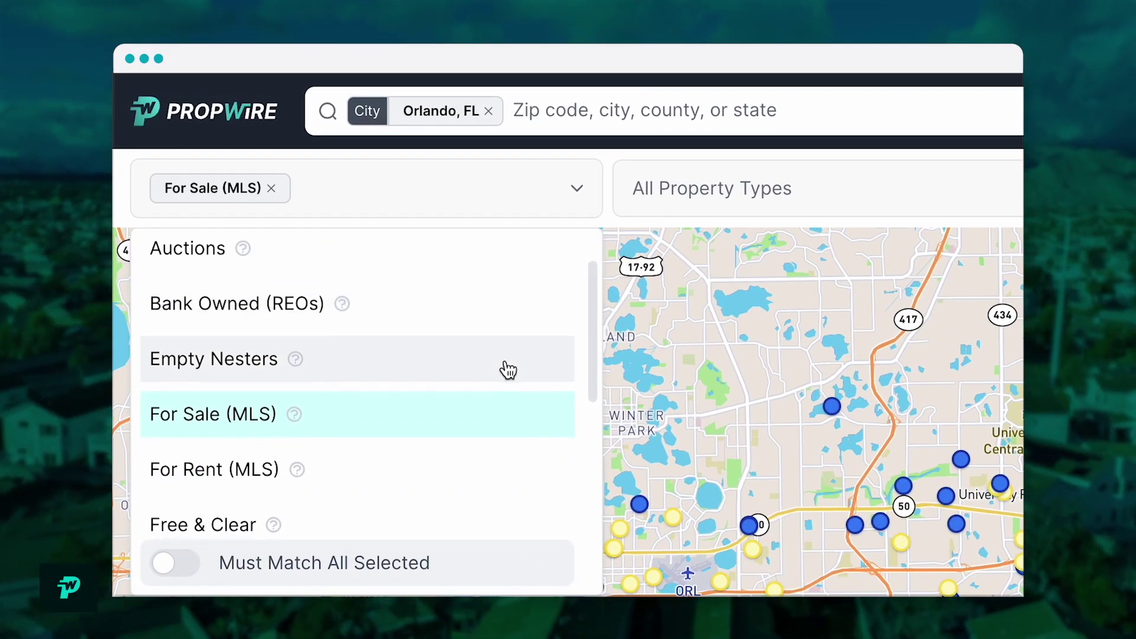
scroll(509, 370, "down", 4)
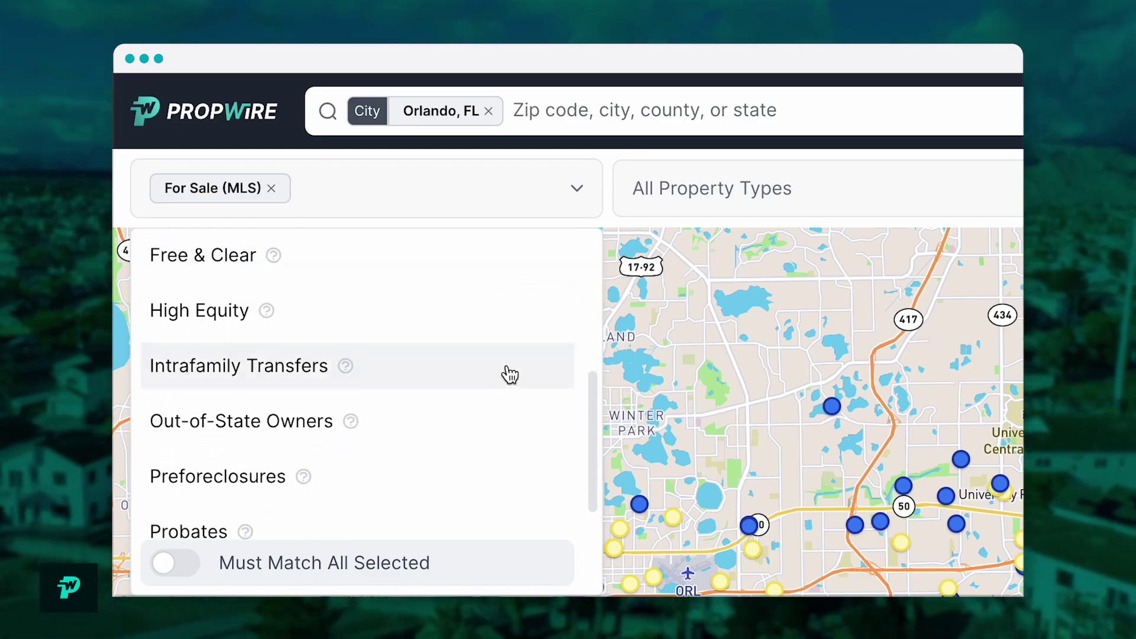
scroll(507, 374, "down", 2)
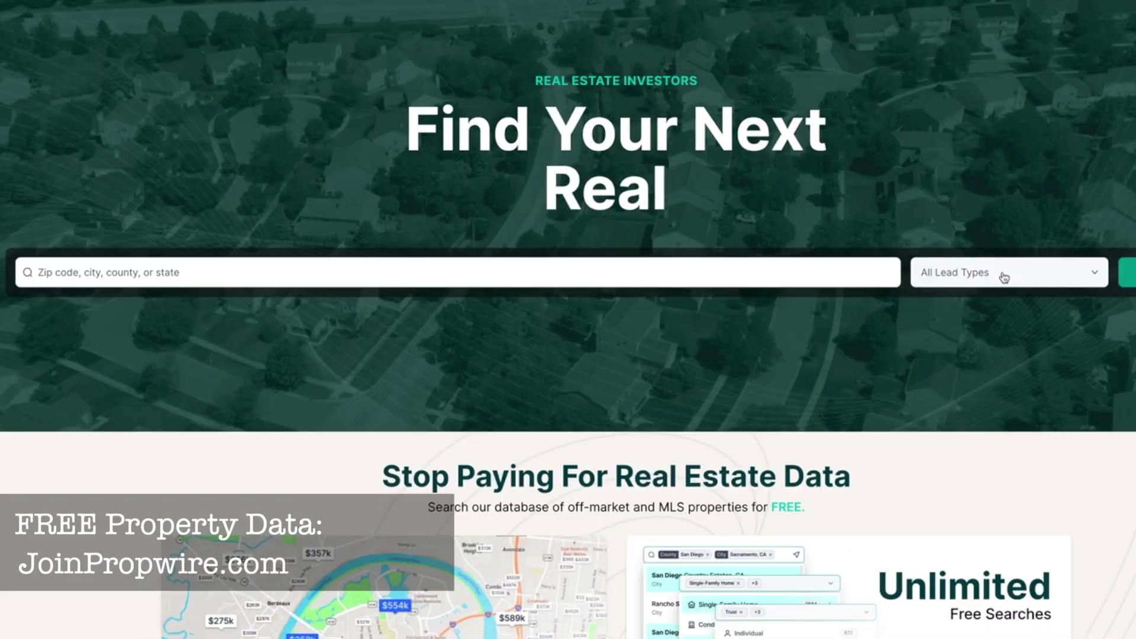
- Review the lead types offered in the home page property search, leaving the filter unset
left_click(901, 240)
scroll(992, 373, "down", 5)
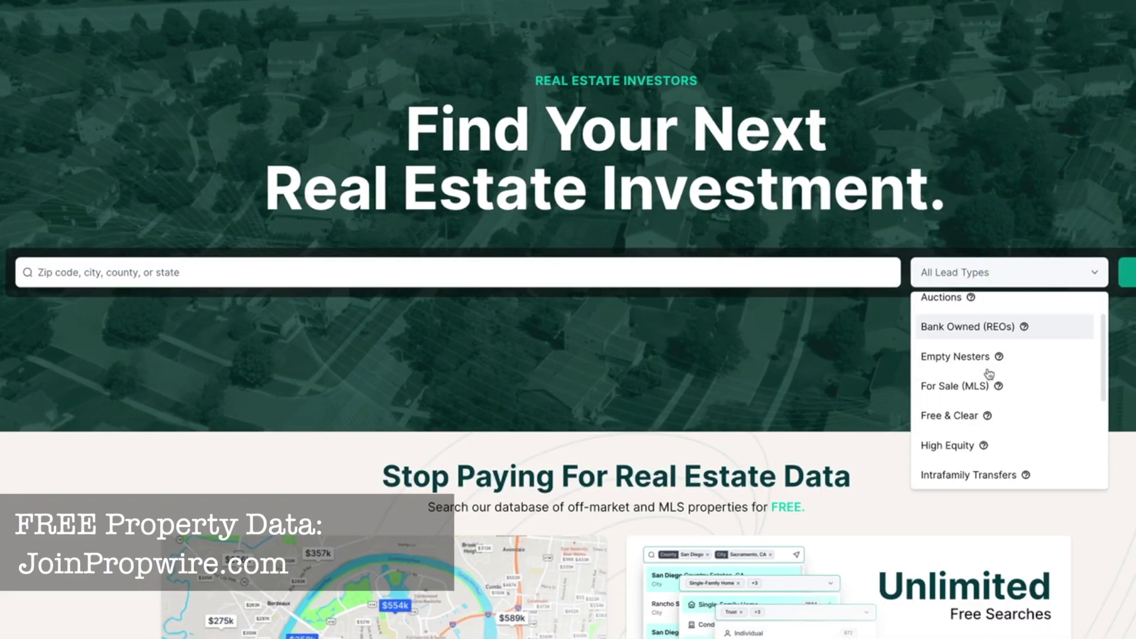
scroll(989, 373, "up", 5)
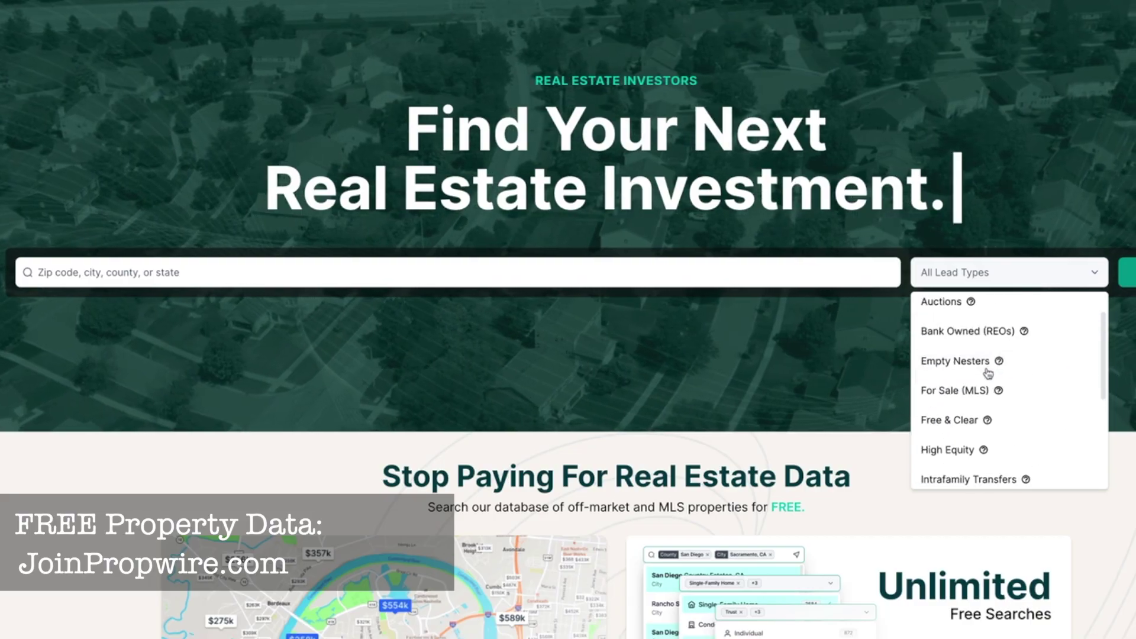
left_click(818, 345)
- Search for properties in the city of Mesa, AZ
left_click(658, 269)
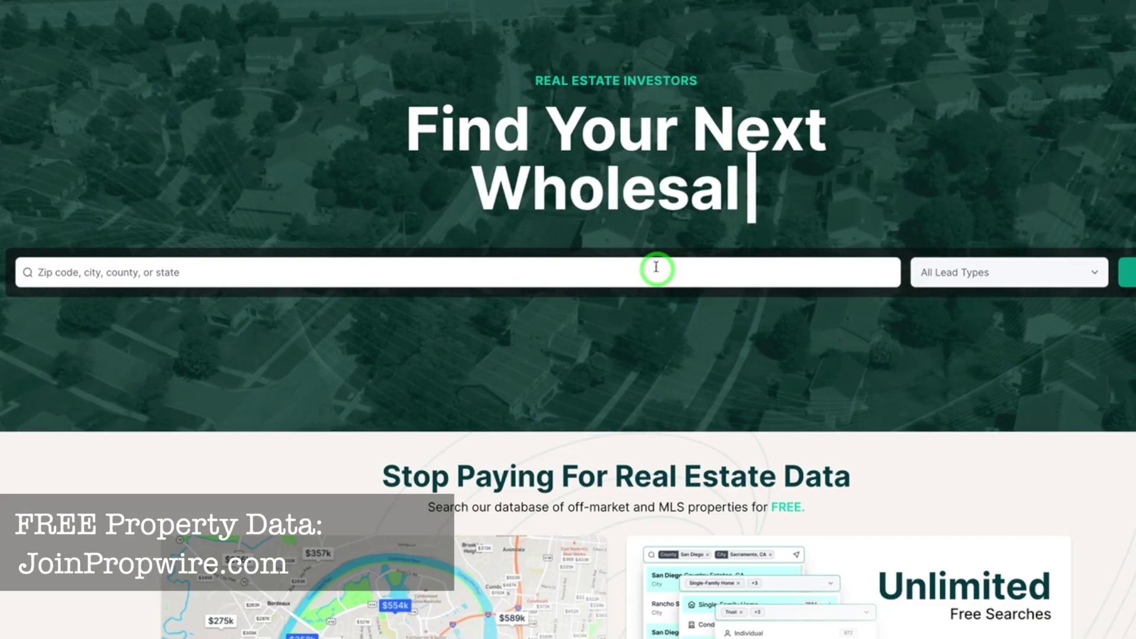
type("mesa az")
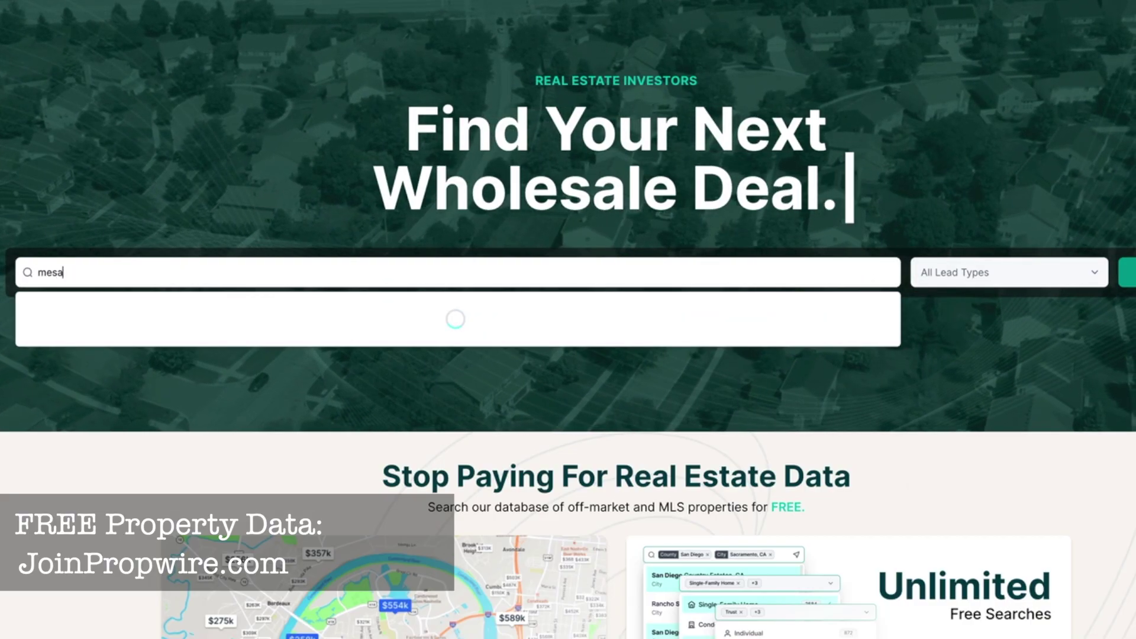
left_click(349, 312)
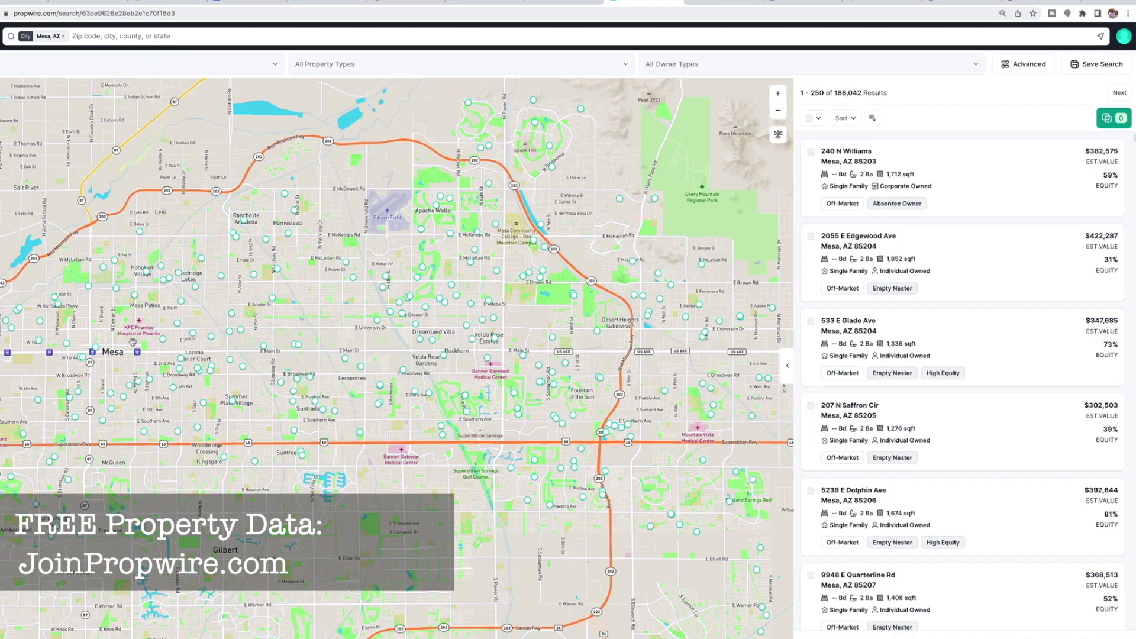
left_click(64, 37)
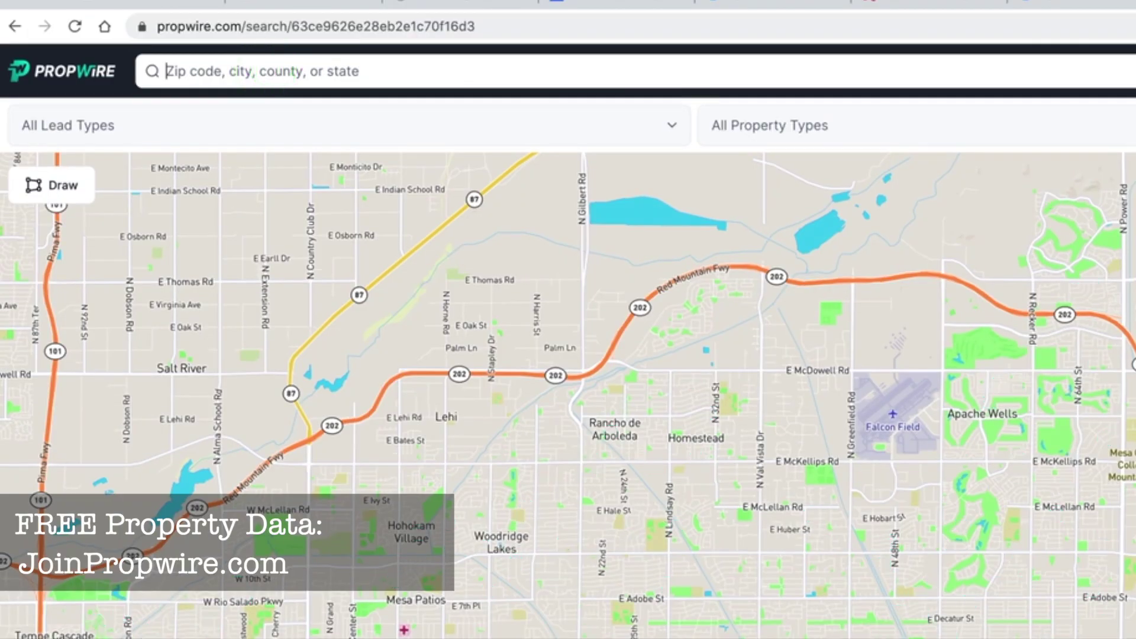
type("8520")
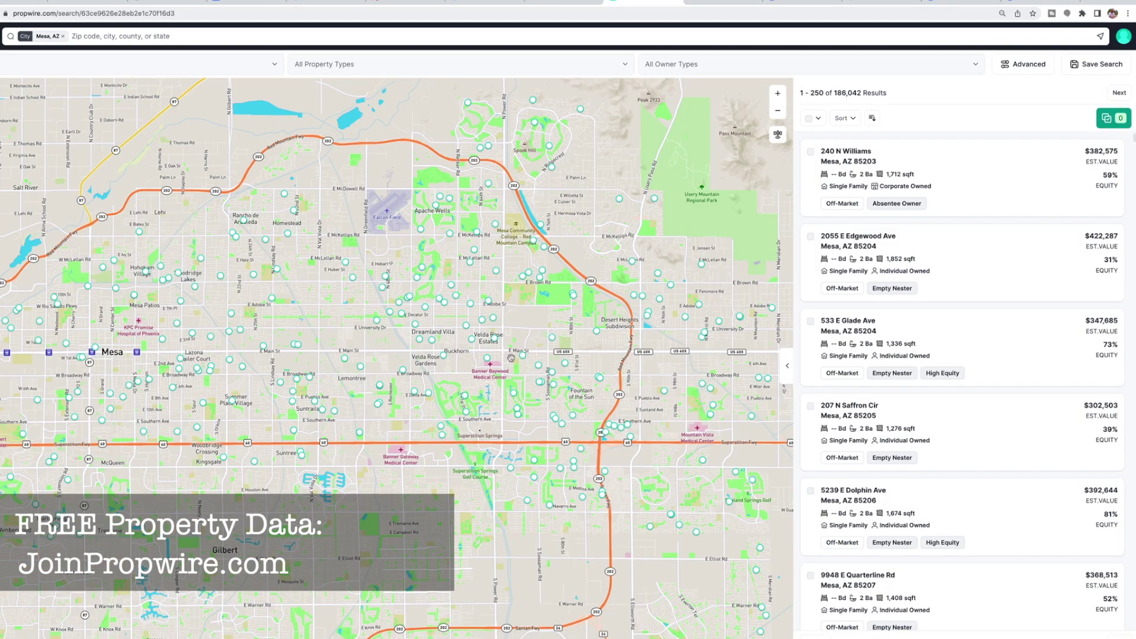
left_click_drag(834, 92, 886, 93)
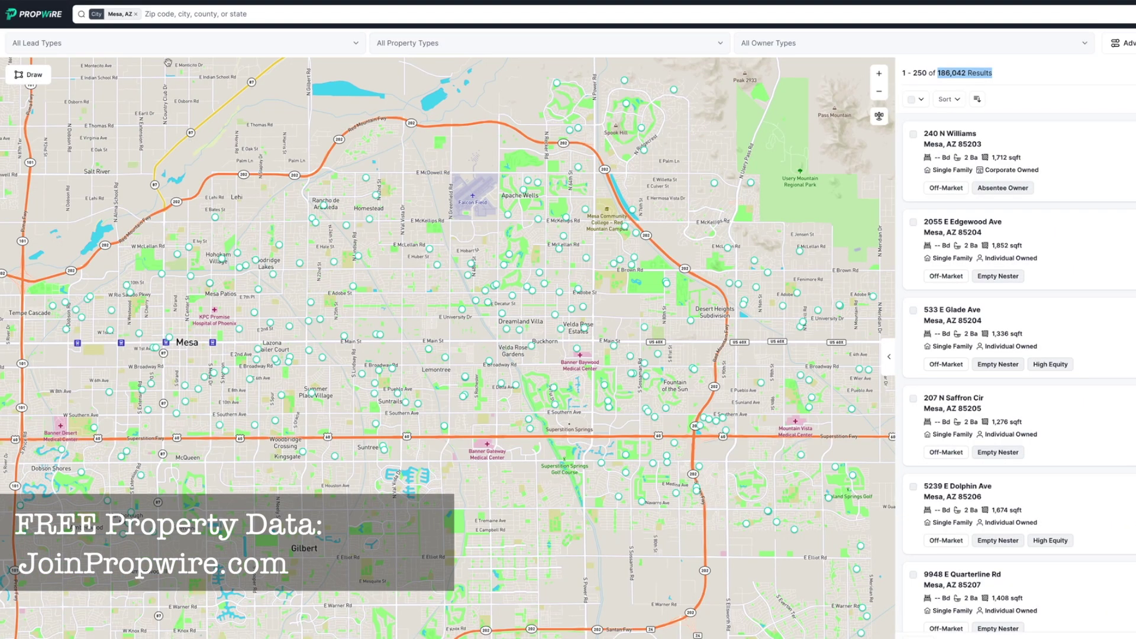
- Replace the Mesa, AZ location filter with zip code 85203, AZ
left_click(155, 13)
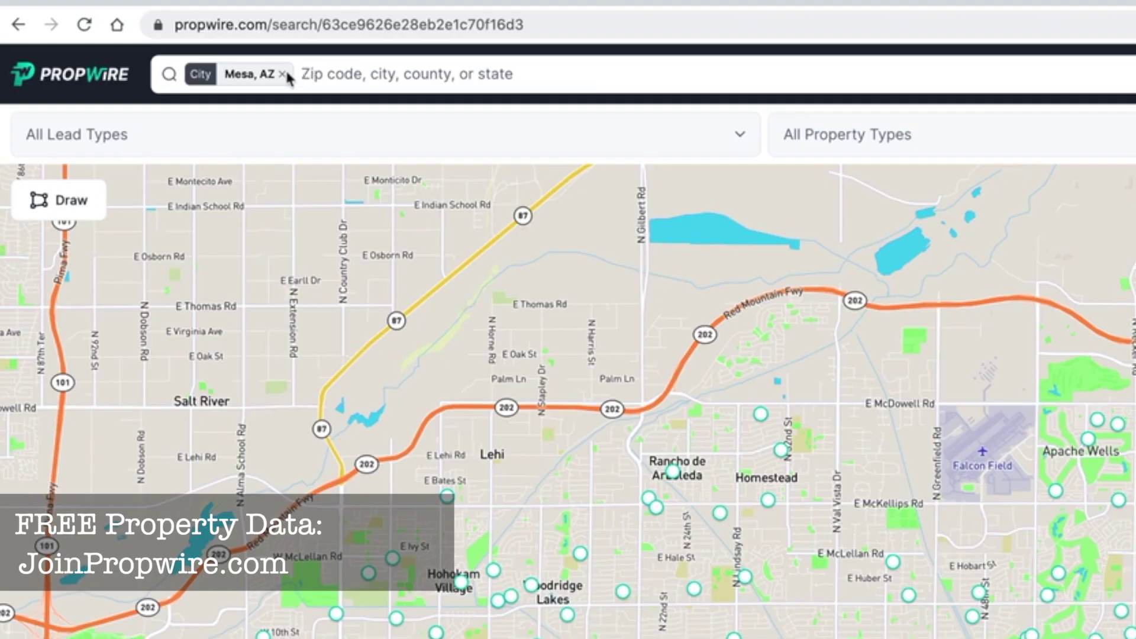
left_click(284, 74)
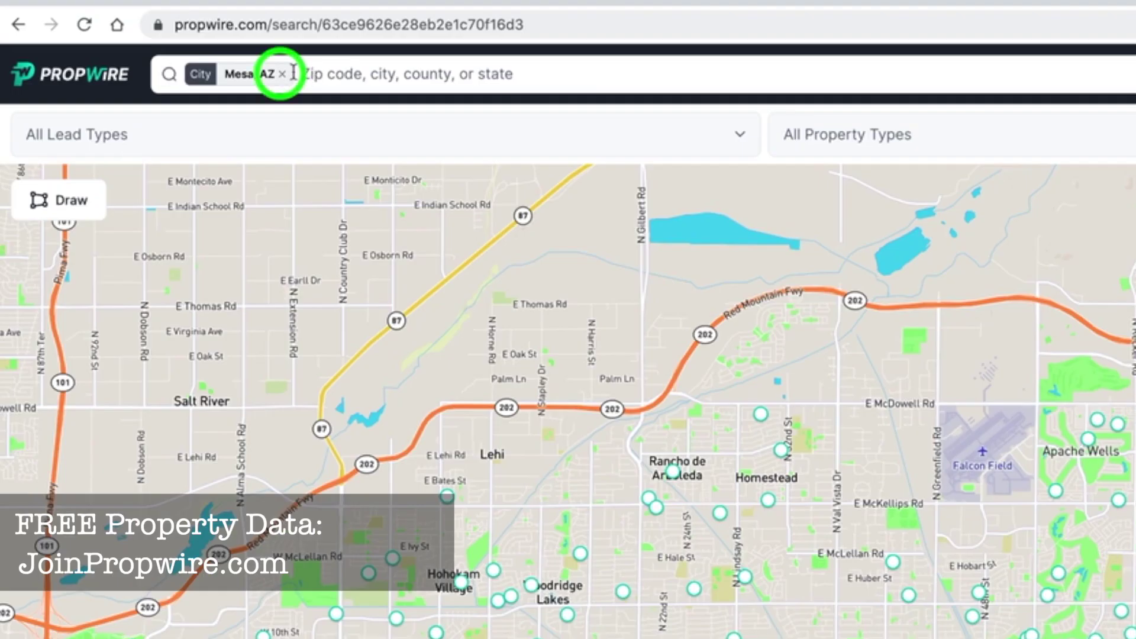
type("85203")
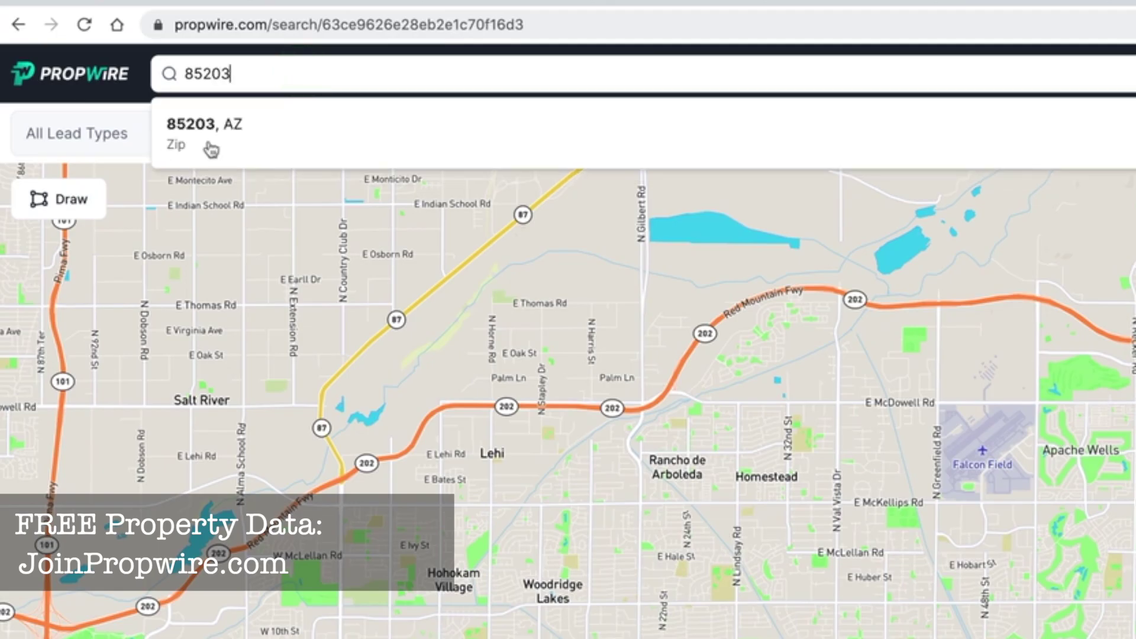
left_click(223, 127)
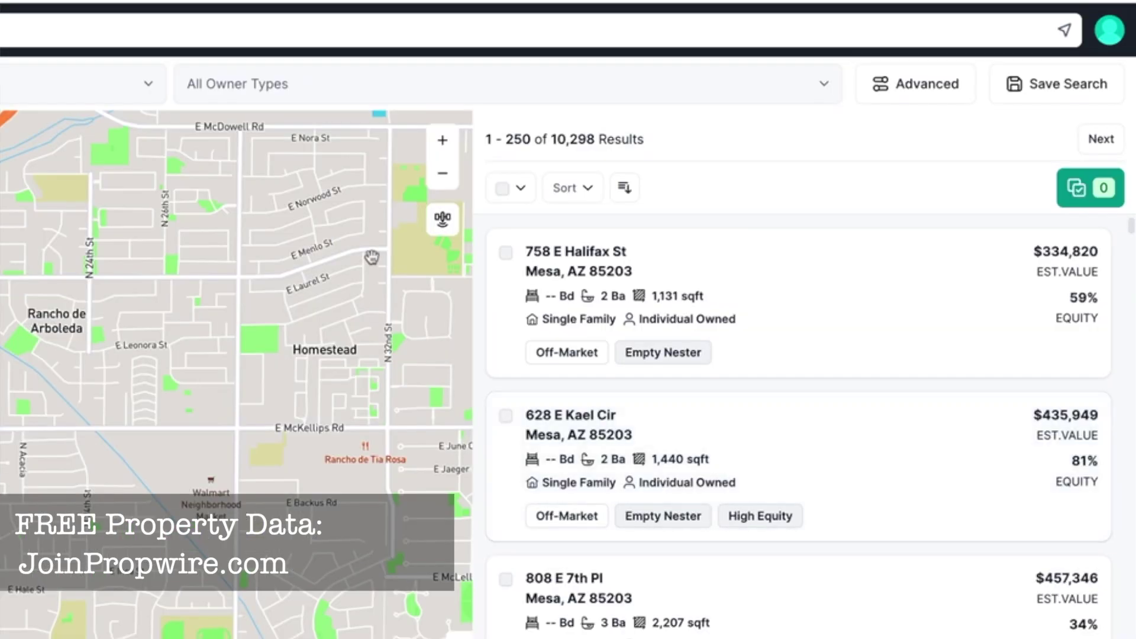
- Preview several priced properties on the zip code 85203 map and view the full details of one
left_click(443, 173)
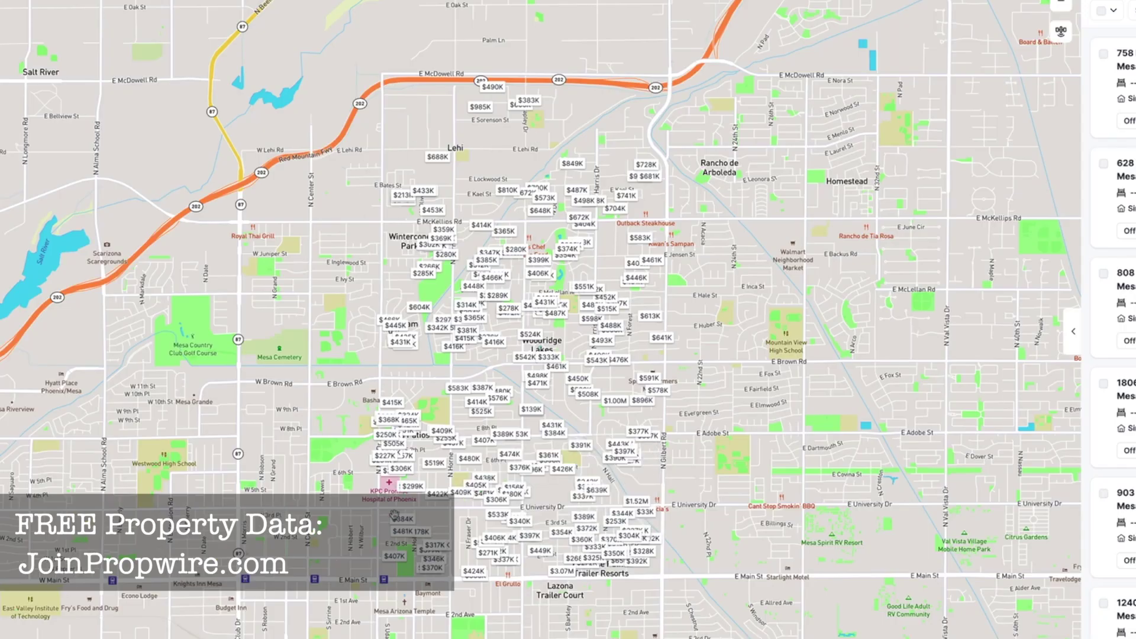
mouse_move(514, 252)
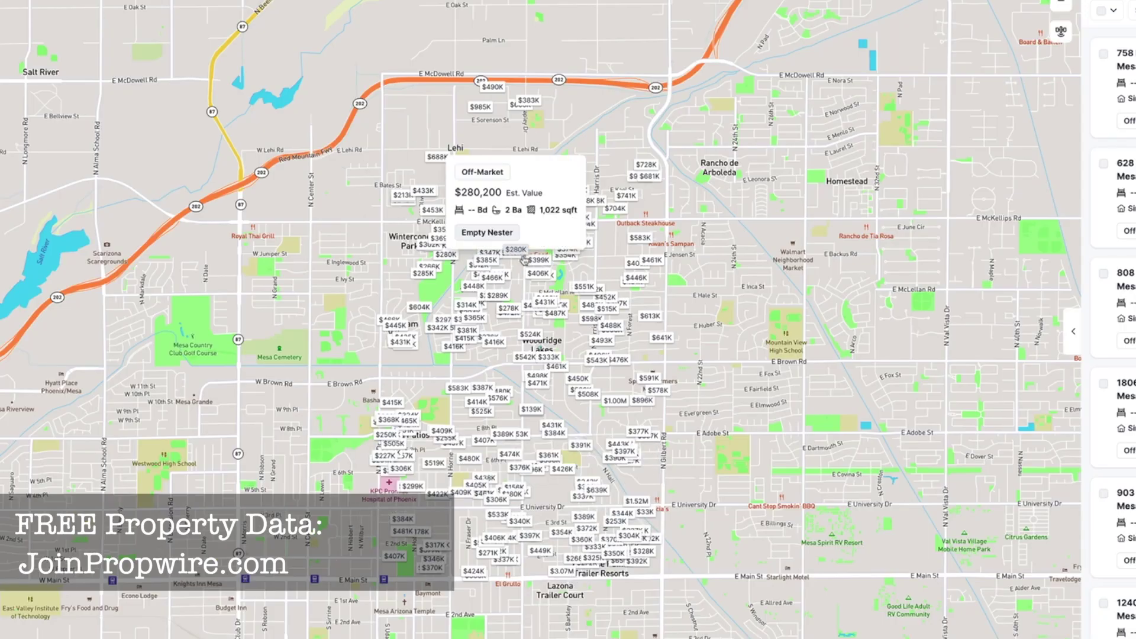
mouse_move(536, 385)
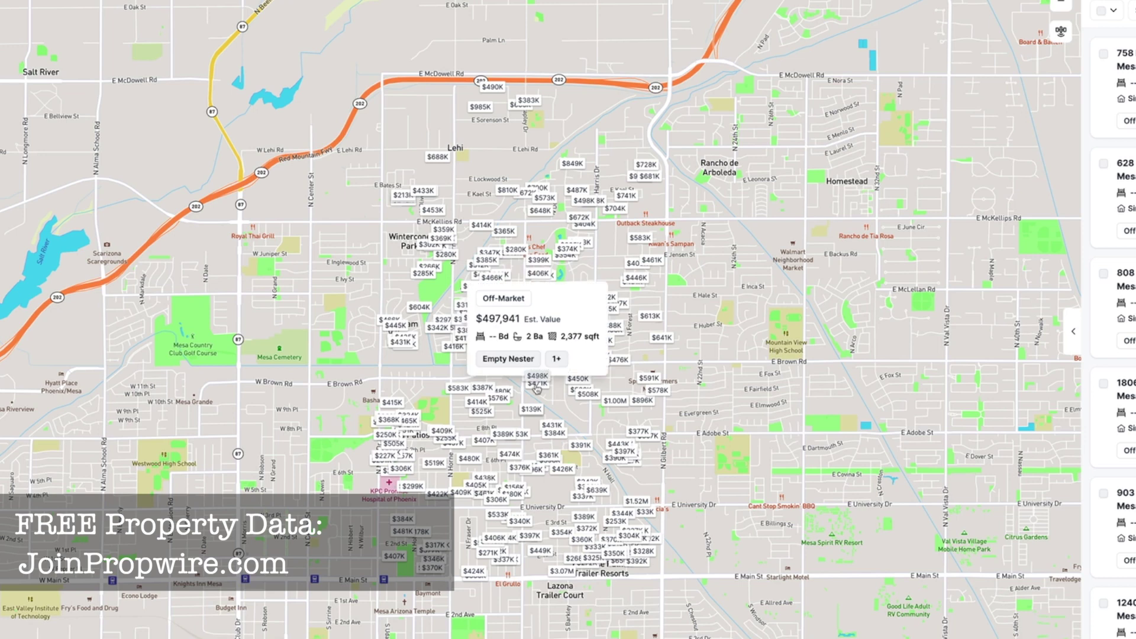
mouse_move(582, 224)
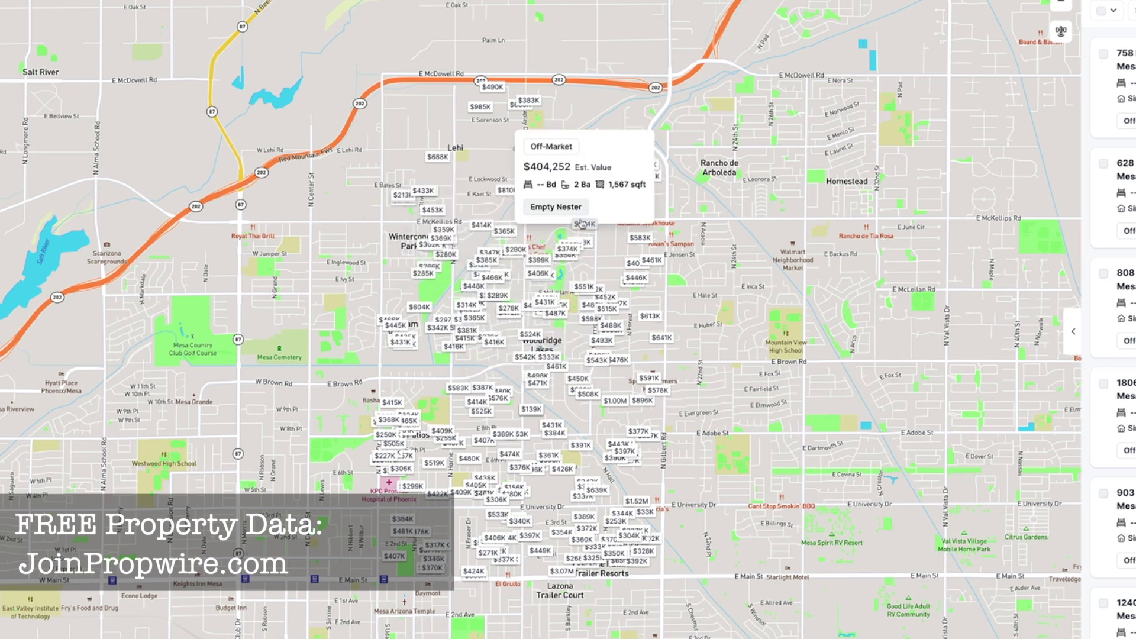
left_click(580, 220)
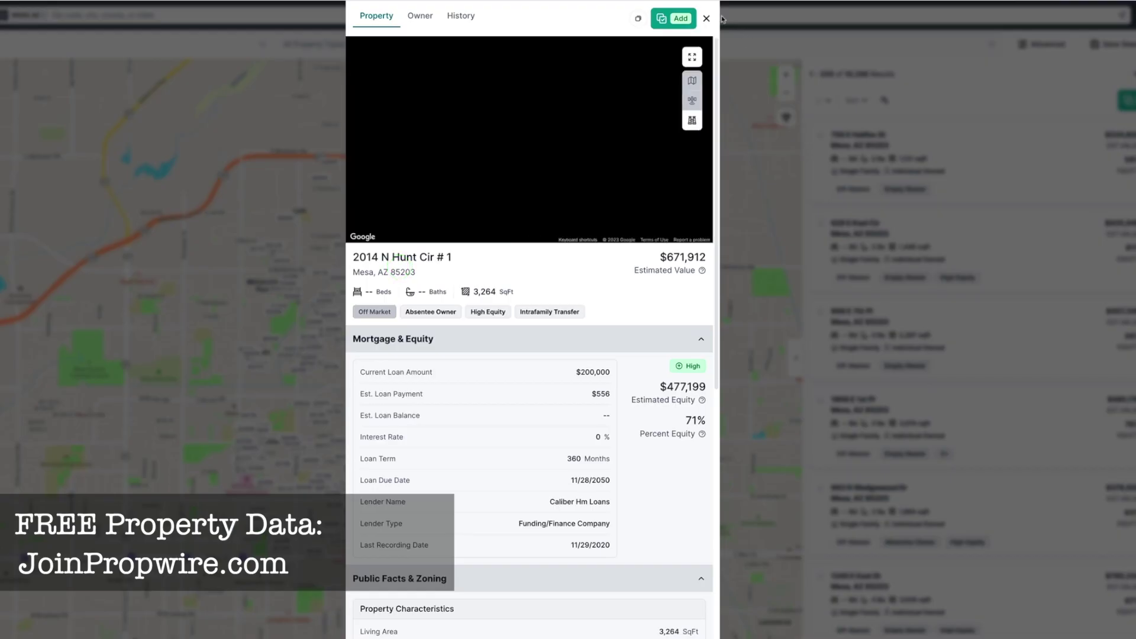
left_click(706, 20)
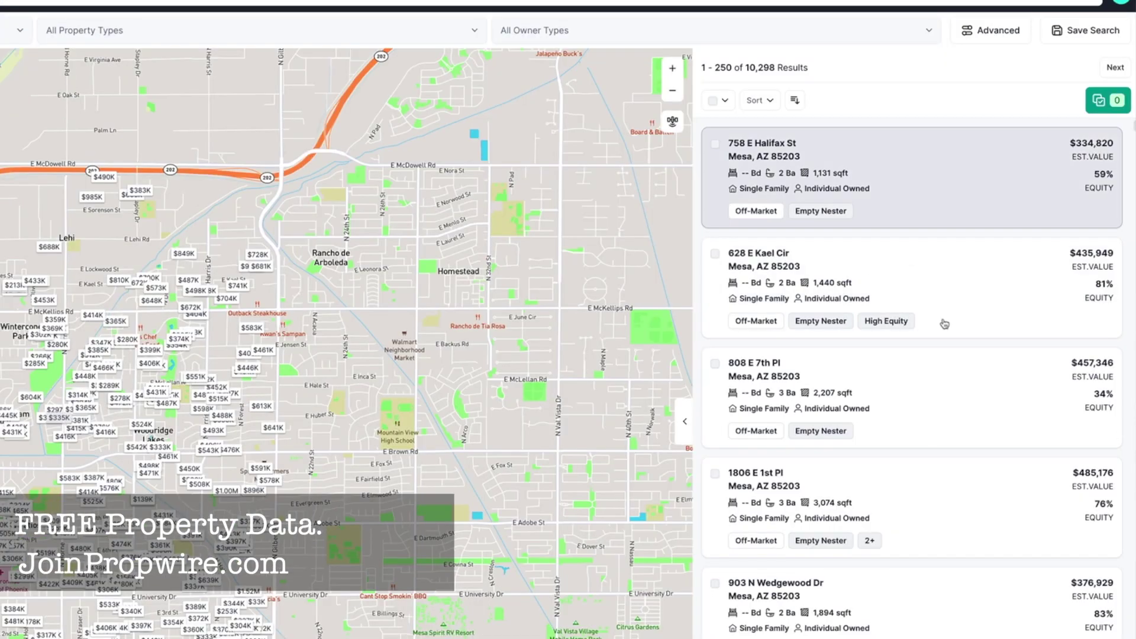
- Skim the list of property results for zip code 85203 and return to its beginning
scroll(919, 418, "down", 5)
scroll(917, 419, "up", 5)
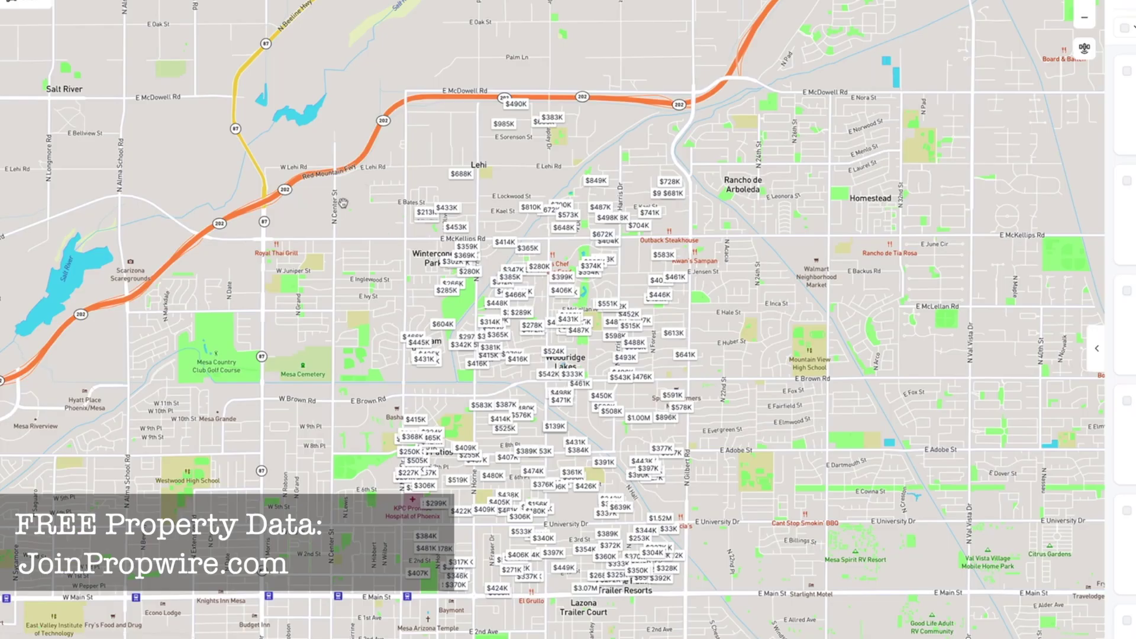
scroll(135, 6, "down", 1)
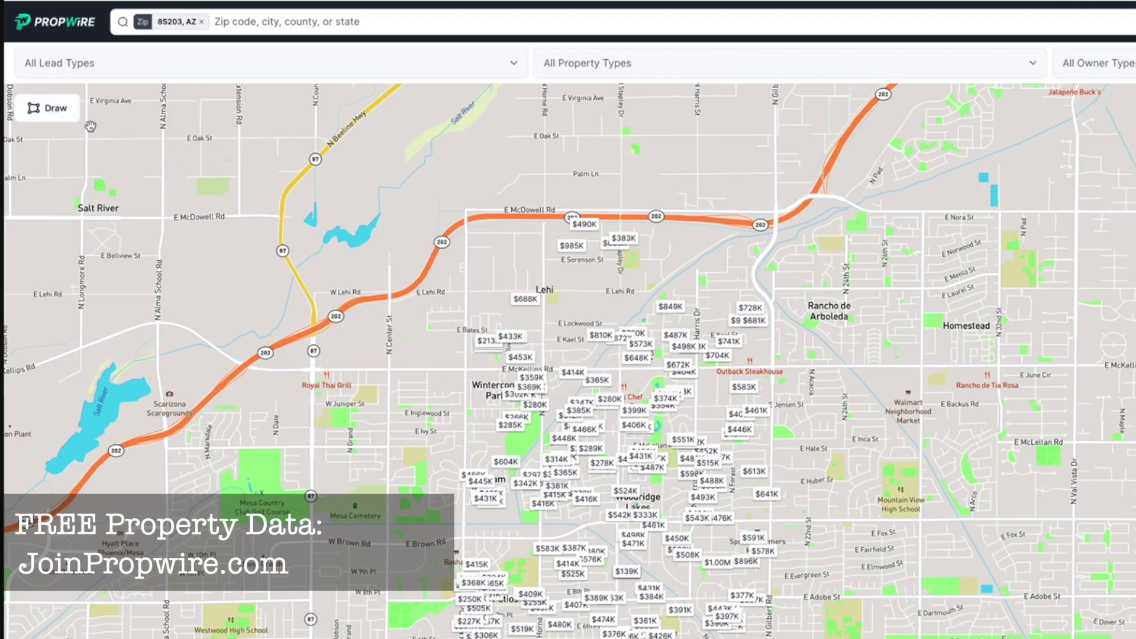
- Draw a custom search boundary from E McKellips Rd south to E Adobe St, between N Horne and N Gilbert Rd
left_click(58, 110)
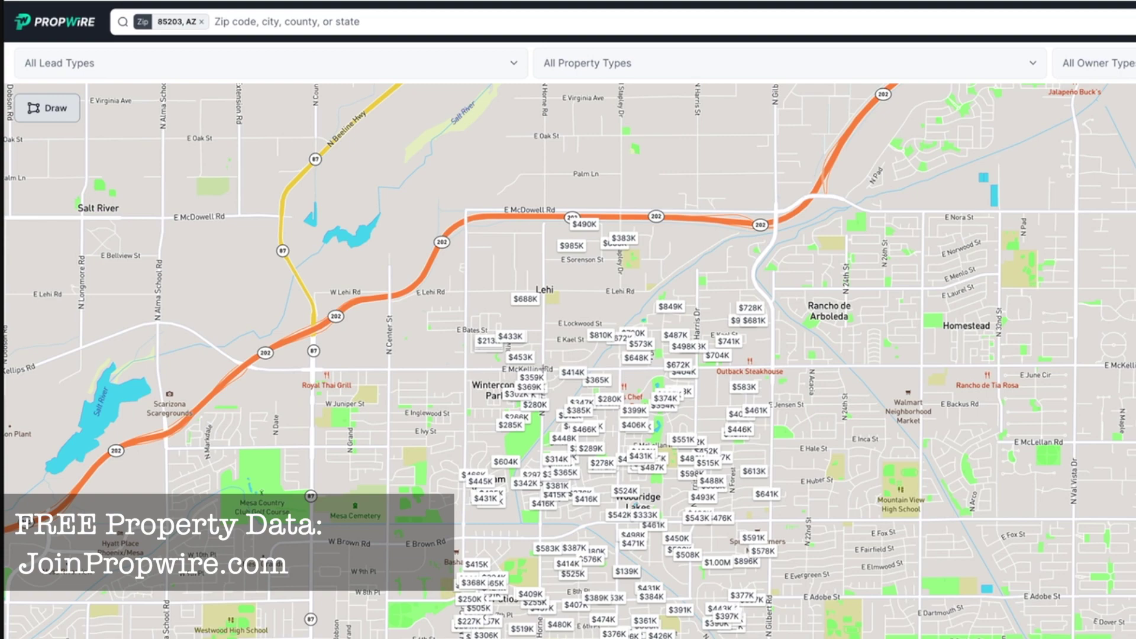
left_click(543, 369)
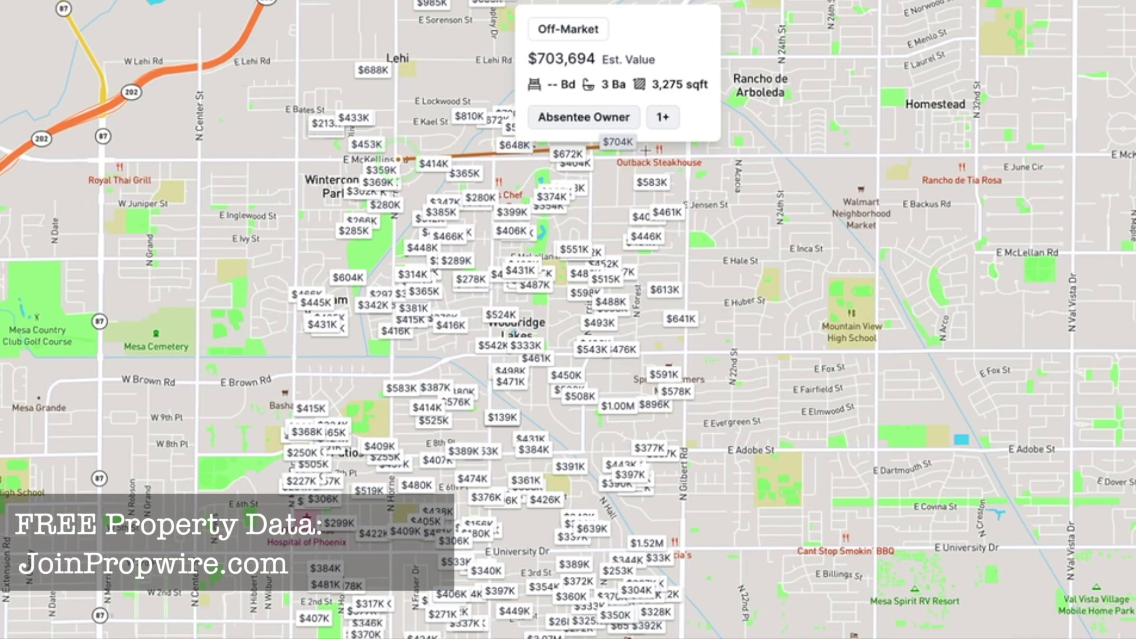
left_click(692, 158)
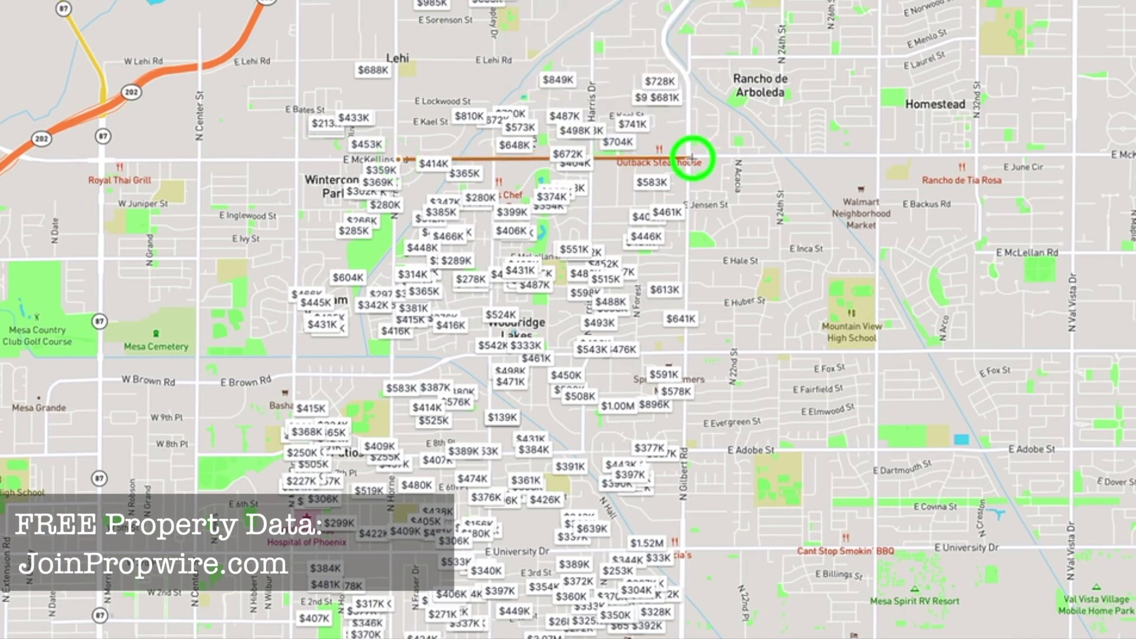
left_click(687, 355)
left_click(404, 358)
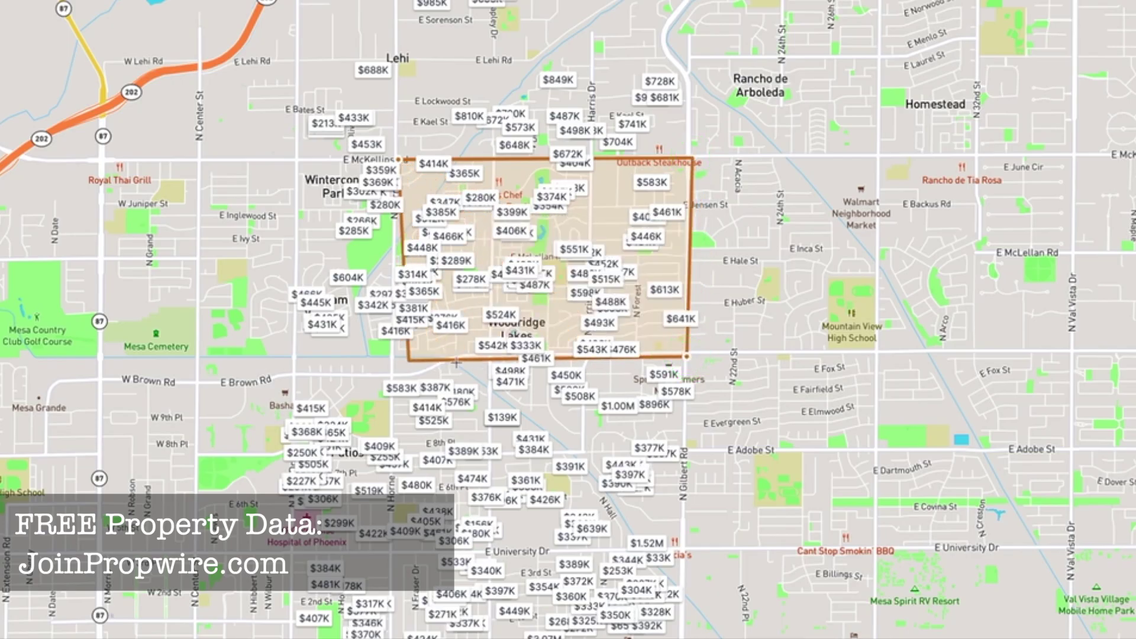
left_click(688, 460)
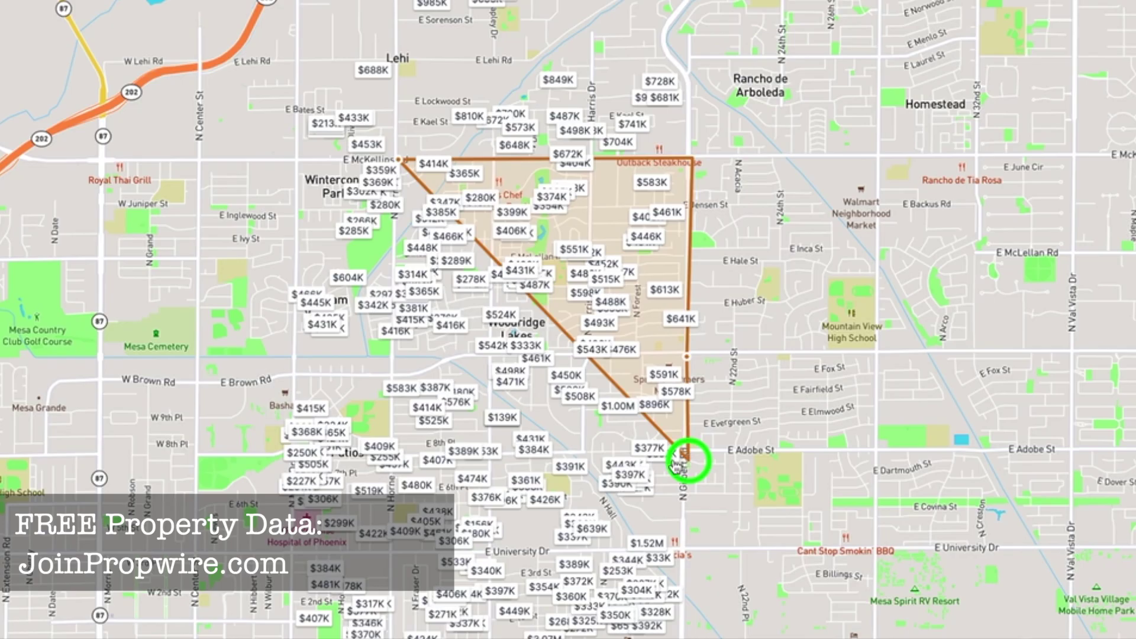
left_click(390, 357)
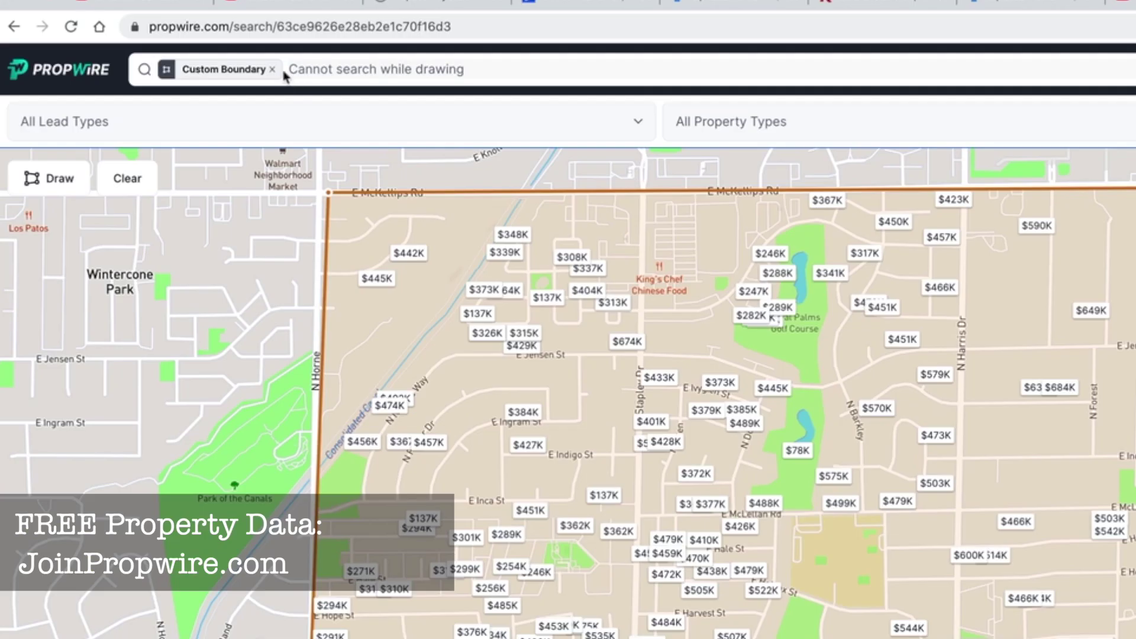
- Clear the drawn custom boundary and return to the wider city search for Mesa, AZ
left_click(126, 178)
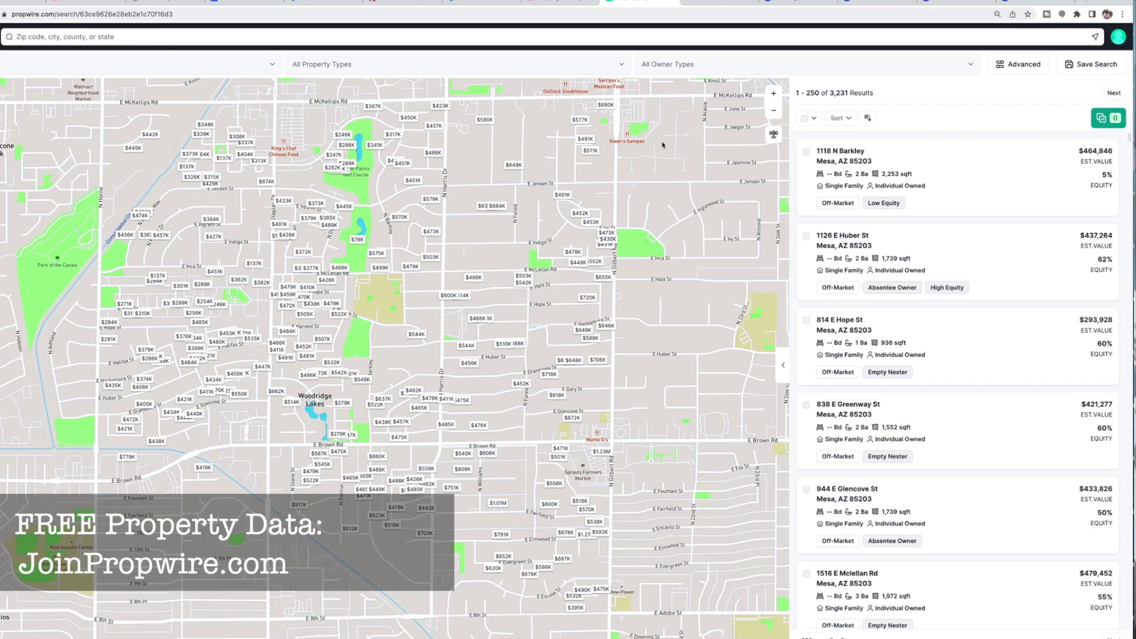
left_click(775, 114)
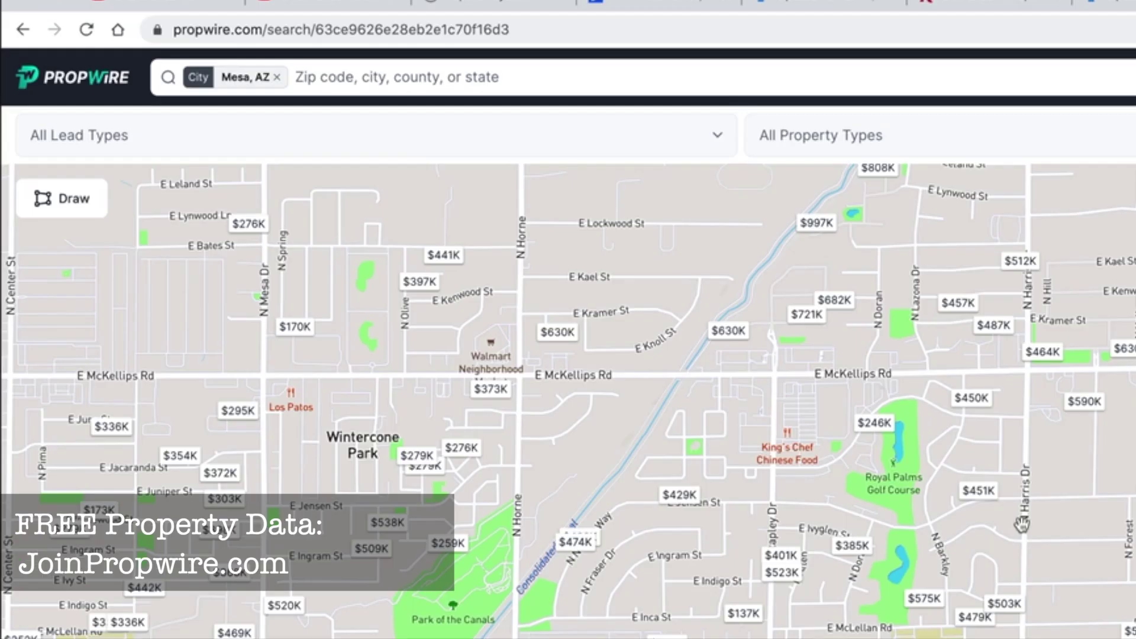
scroll(957, 467, "down", 3)
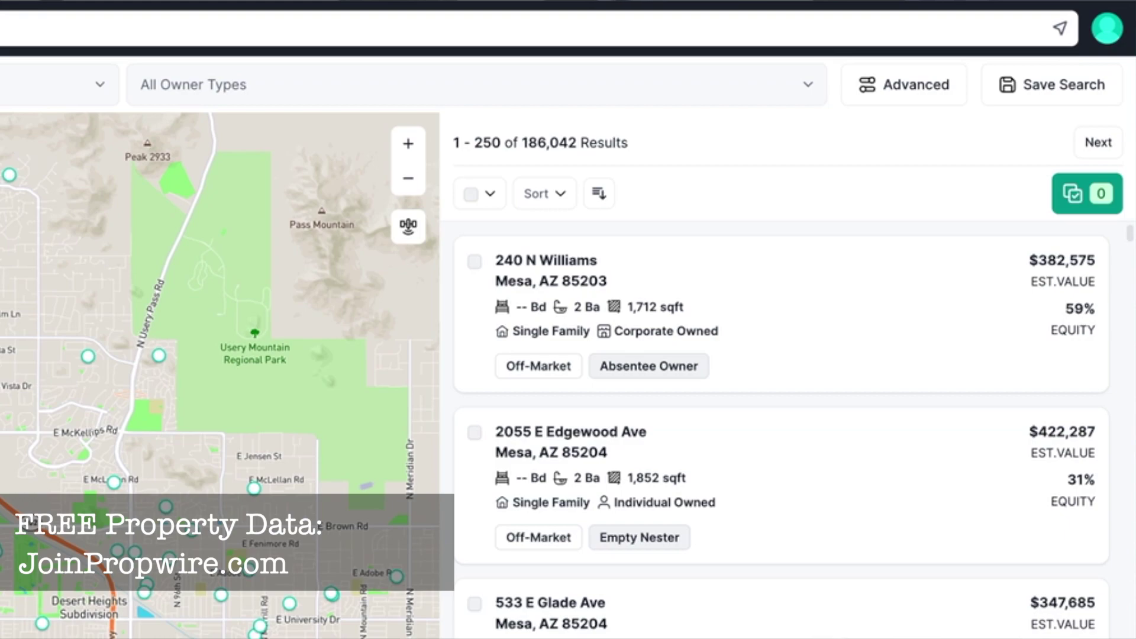
- Look through the available lead types and filter the Mesa properties by Absentee Owners
left_click(102, 128)
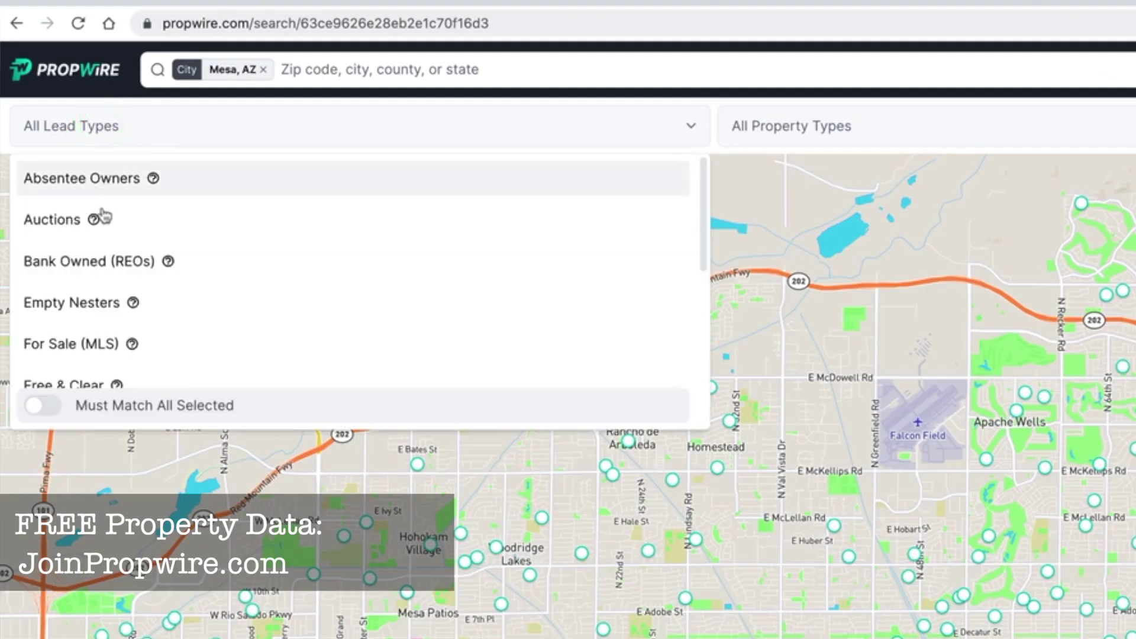
scroll(117, 353, "down", 5)
scroll(116, 352, "up", 5)
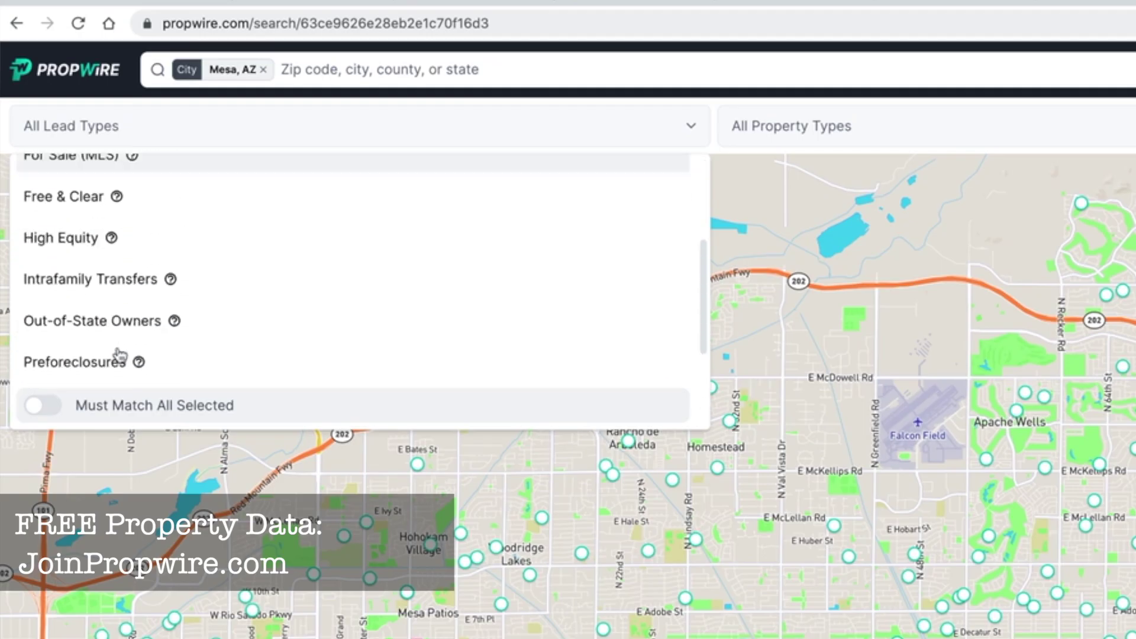
left_click(101, 180)
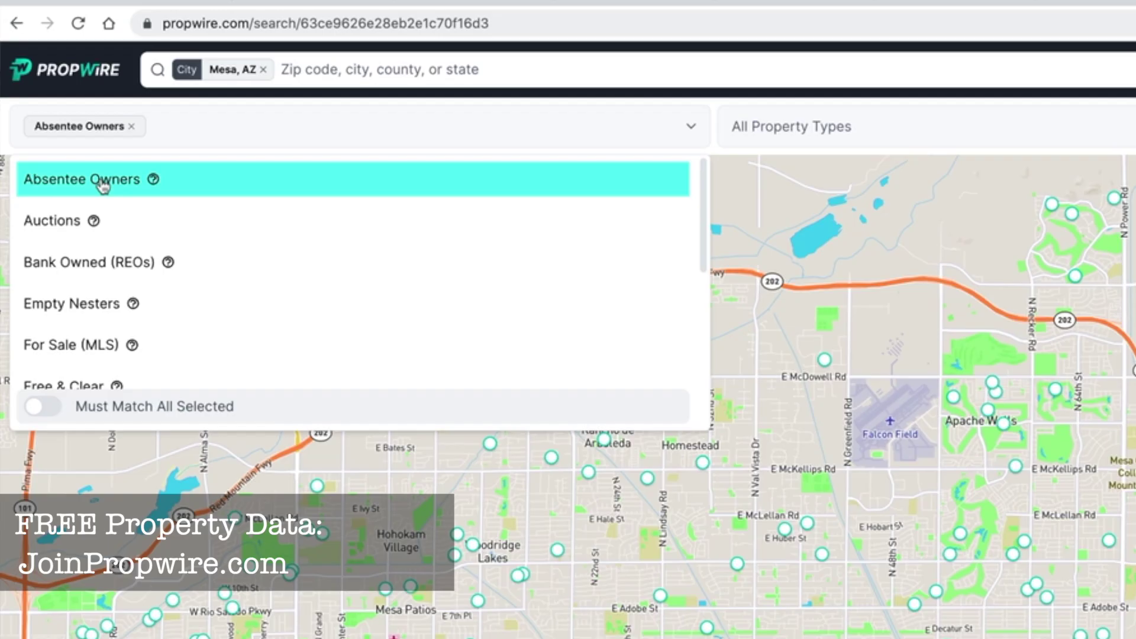
left_click(165, 122)
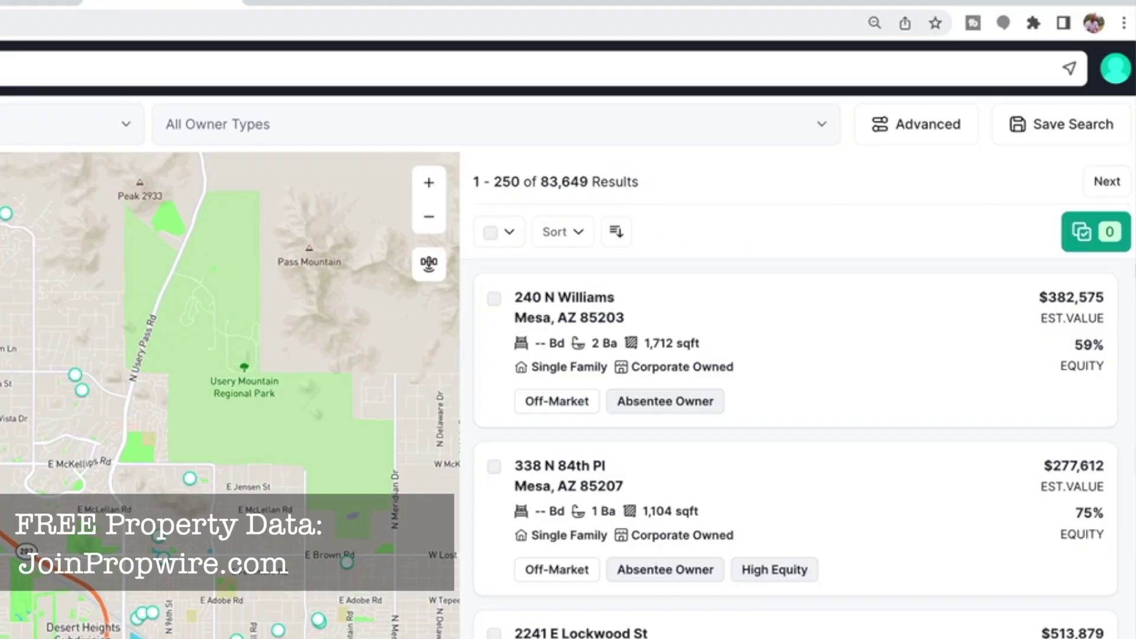
- Require all selected lead types to match and combine Absentee Owners with Free & Clear
left_click(233, 122)
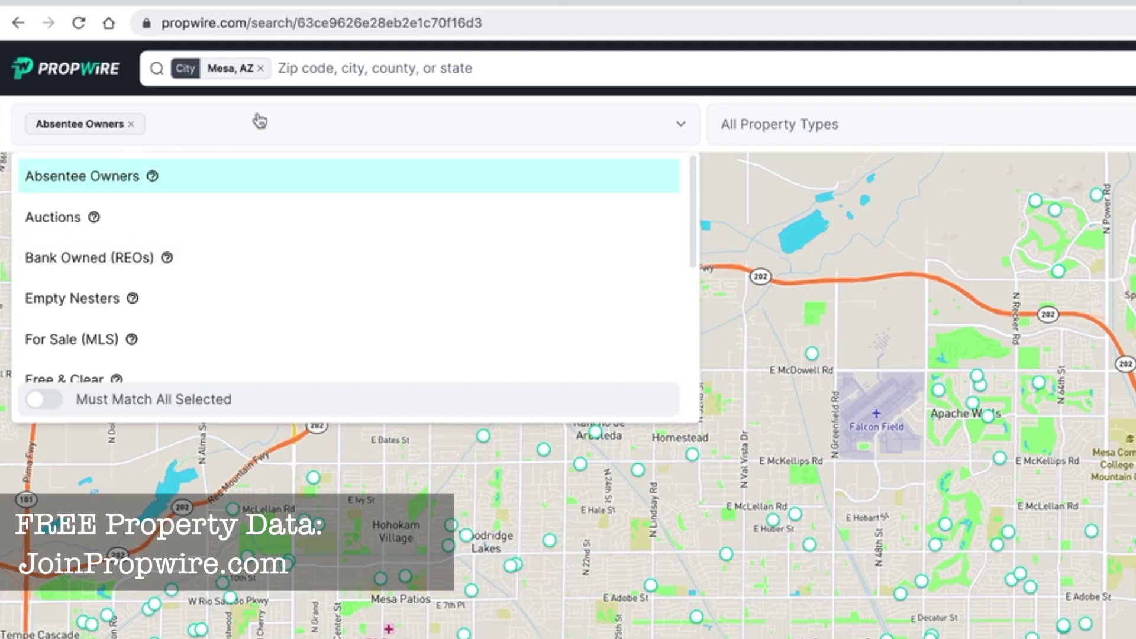
mouse_move(132, 340)
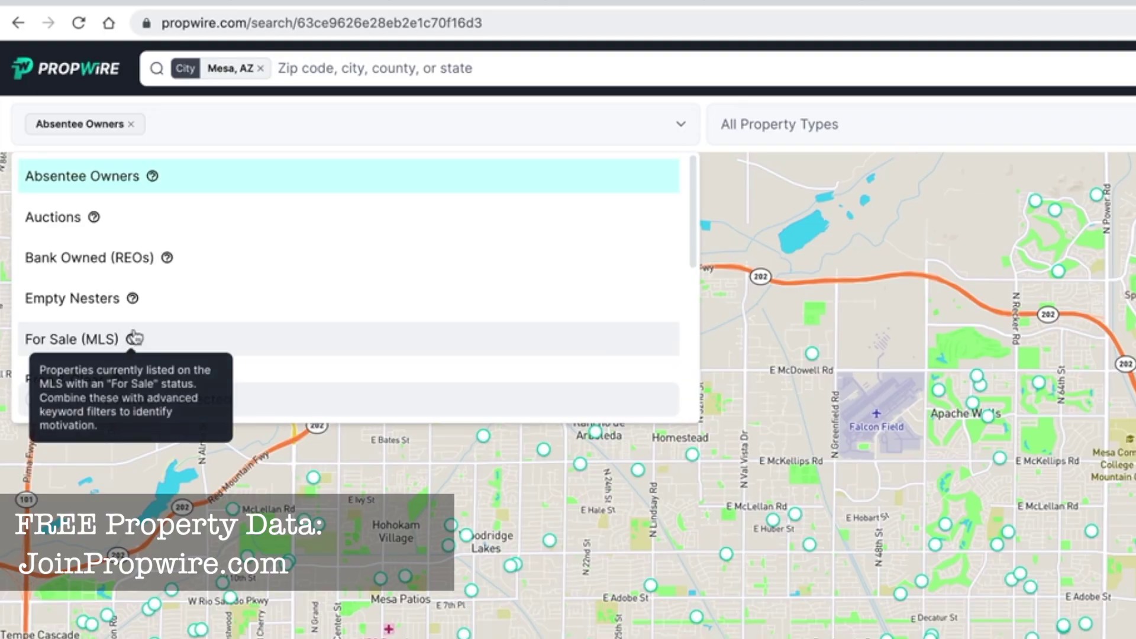
left_click(47, 401)
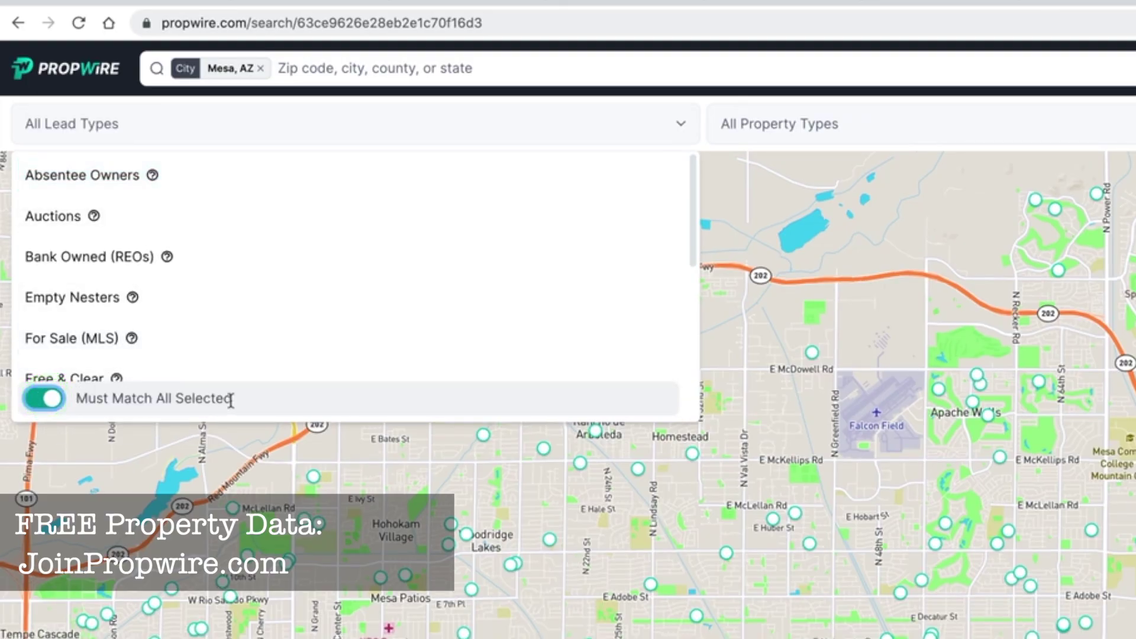
left_click(57, 219)
scroll(73, 278, "down", 3)
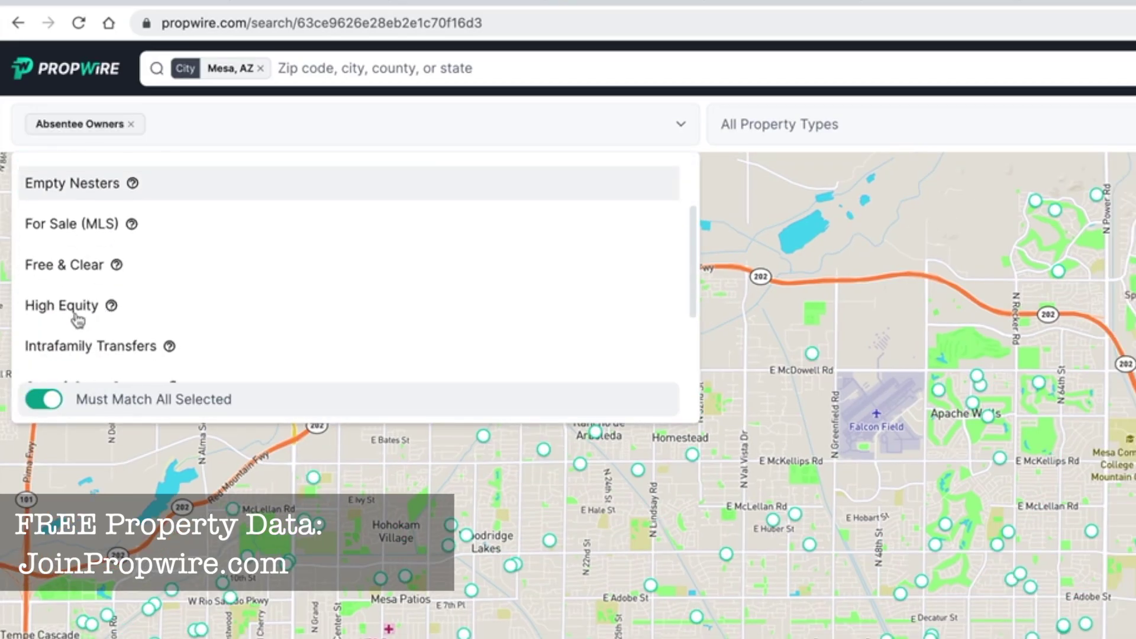
left_click(69, 264)
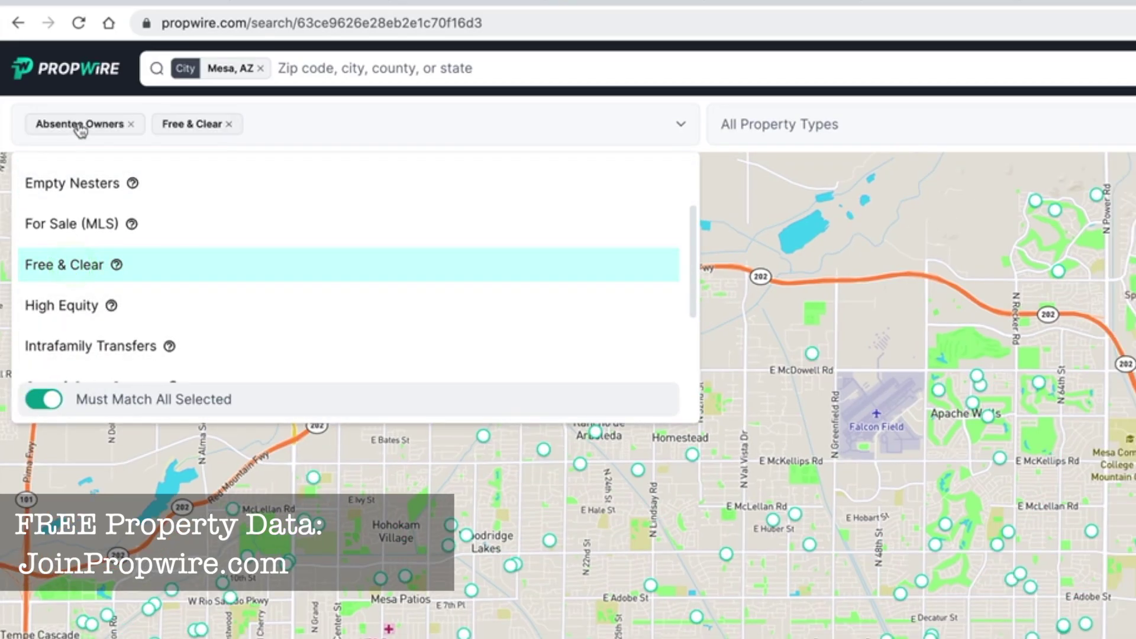
left_click(292, 122)
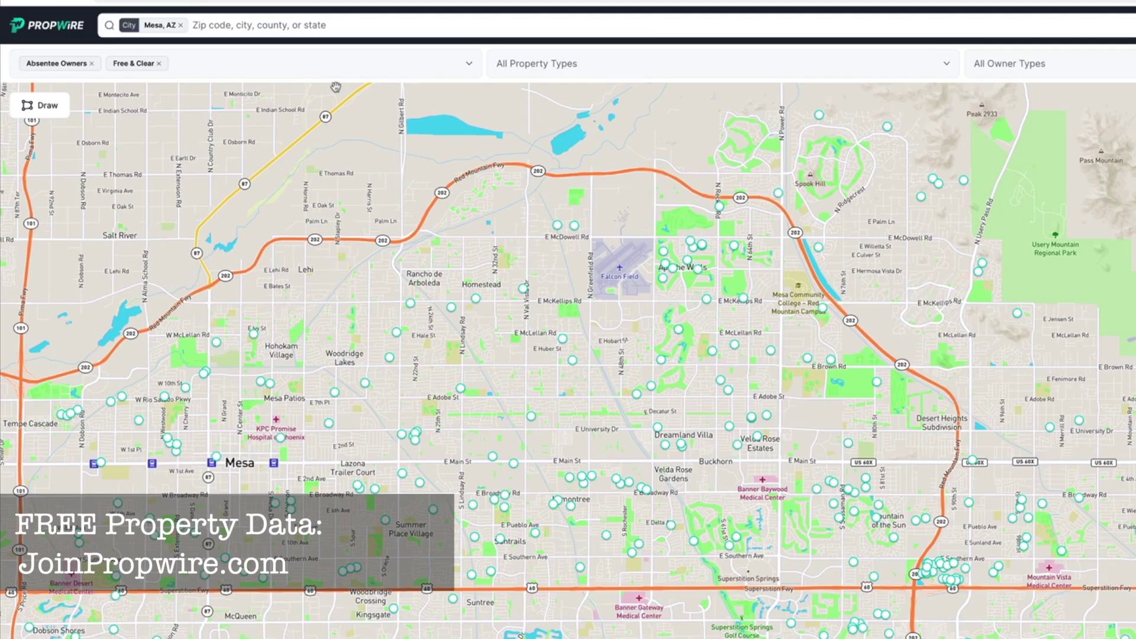
- Replace the Free & Clear lead type with Preforeclosures, keeping Absentee Owners selected
left_click(79, 48)
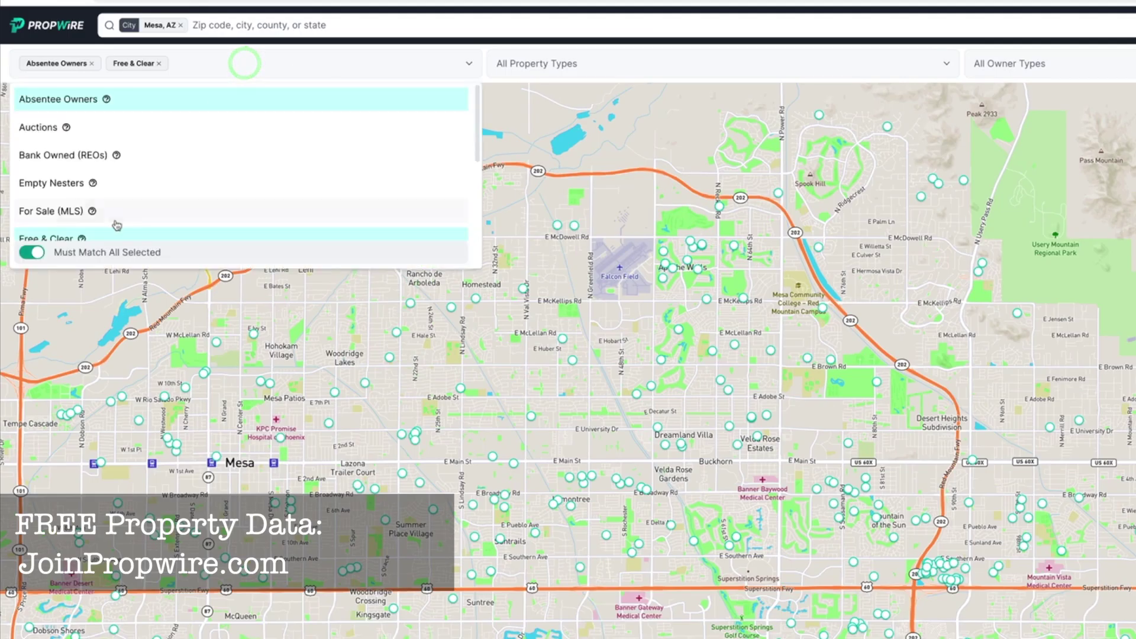
scroll(119, 188, "down", 3)
scroll(119, 192, "up", 1)
scroll(120, 193, "up", 3)
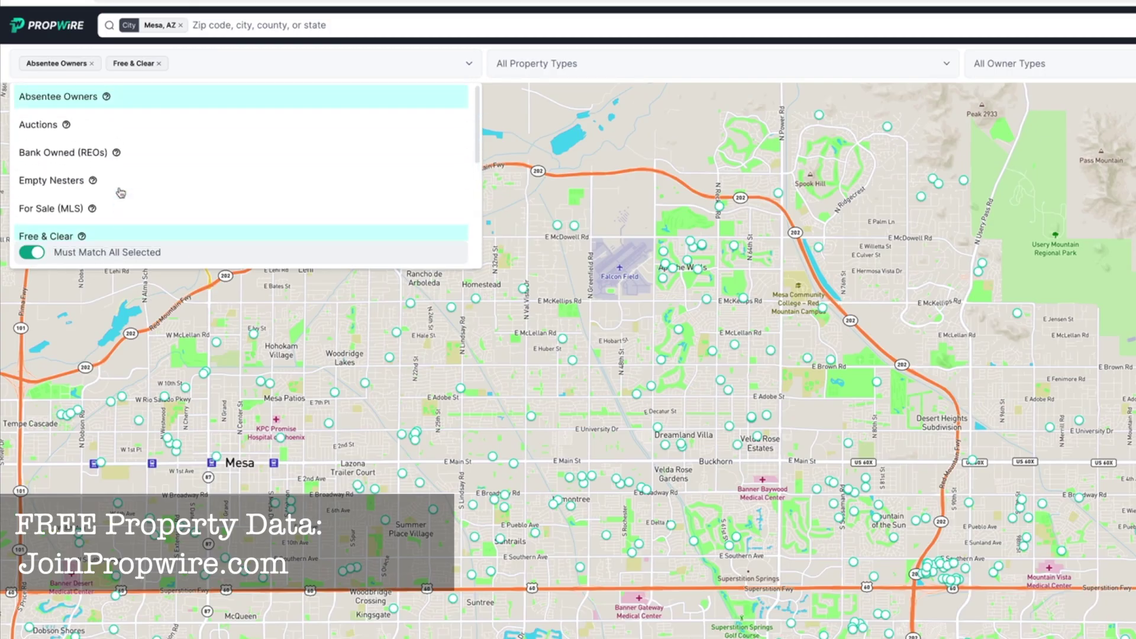
left_click(159, 63)
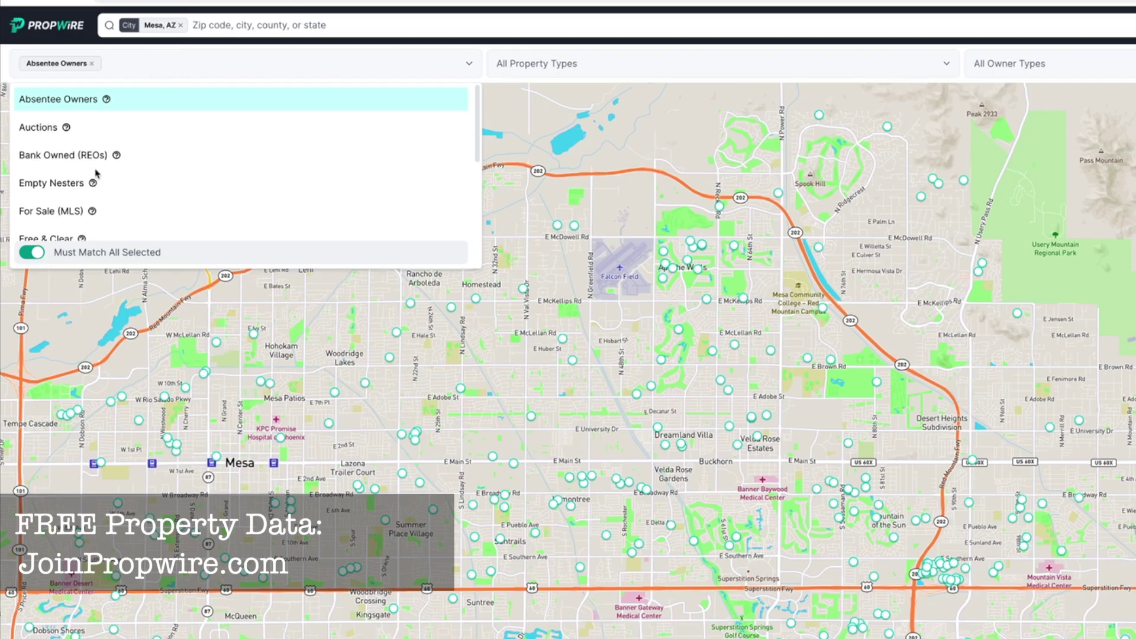
scroll(94, 189, "down", 3)
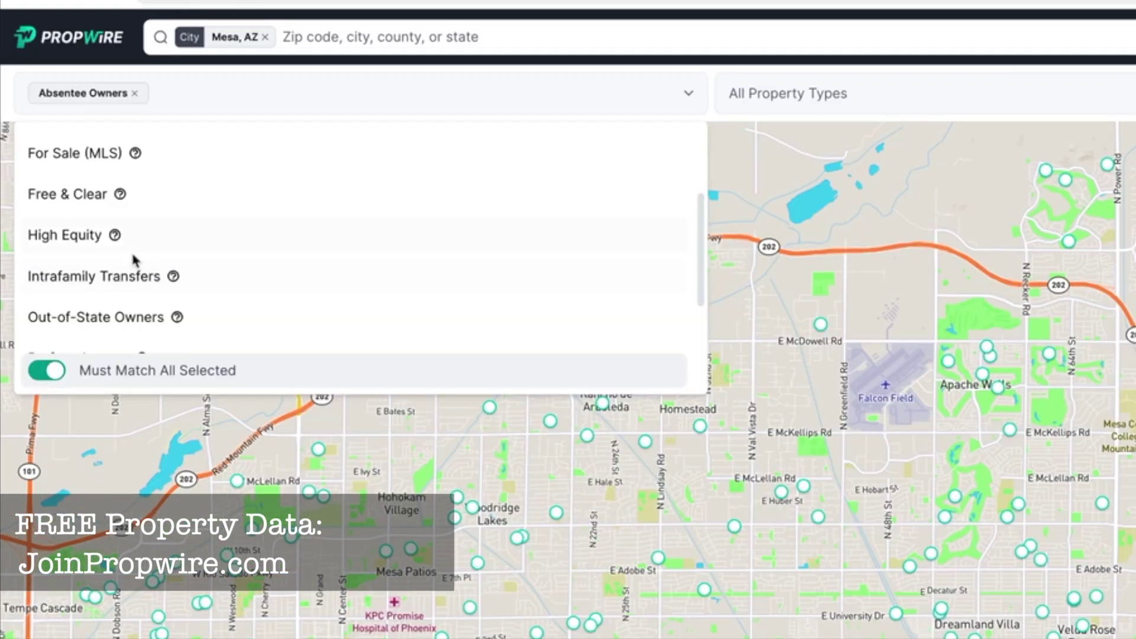
scroll(91, 177, "down", 2)
left_click(102, 201)
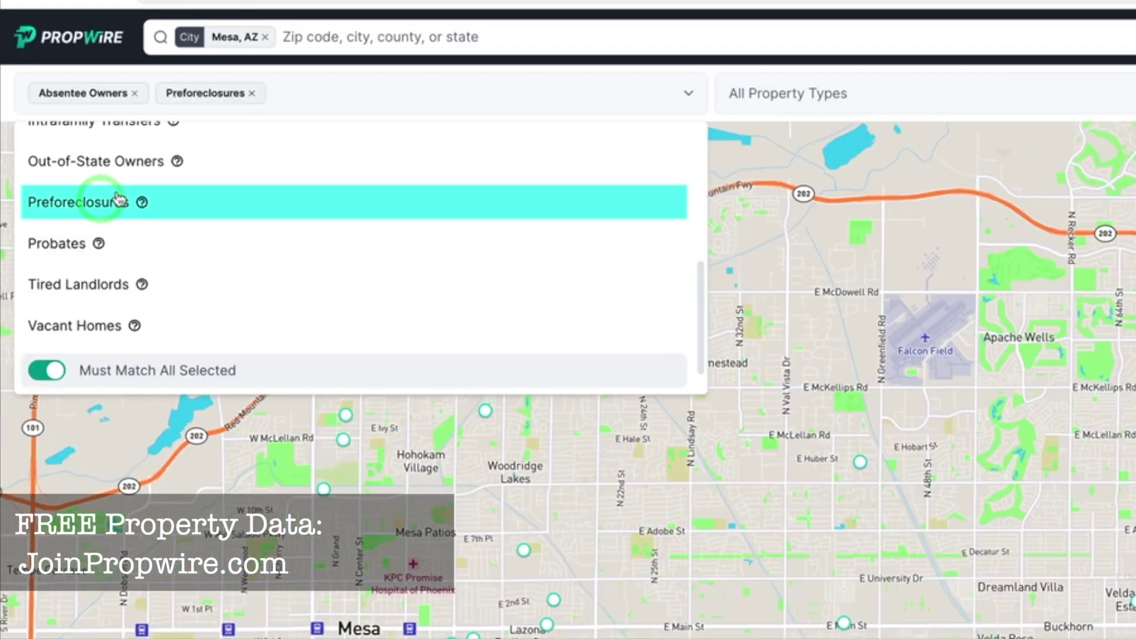
left_click(312, 96)
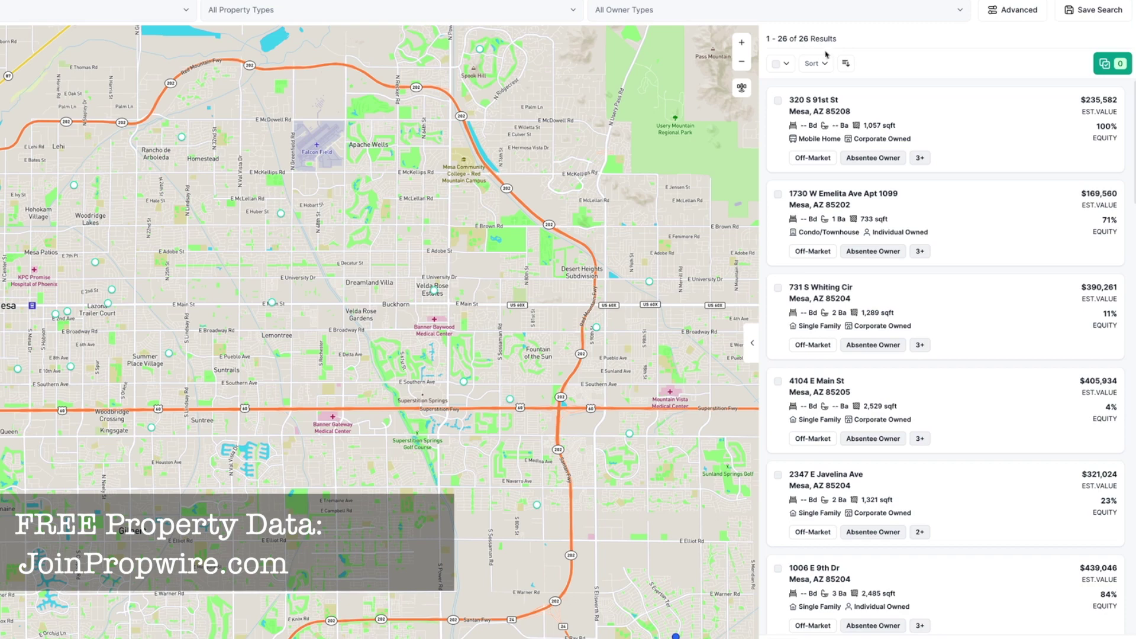
- Skim the absentee-owner preforeclosure results and remove the Preforeclosures lead type from the search
scroll(862, 400, "down", 3)
scroll(862, 400, "up", 3)
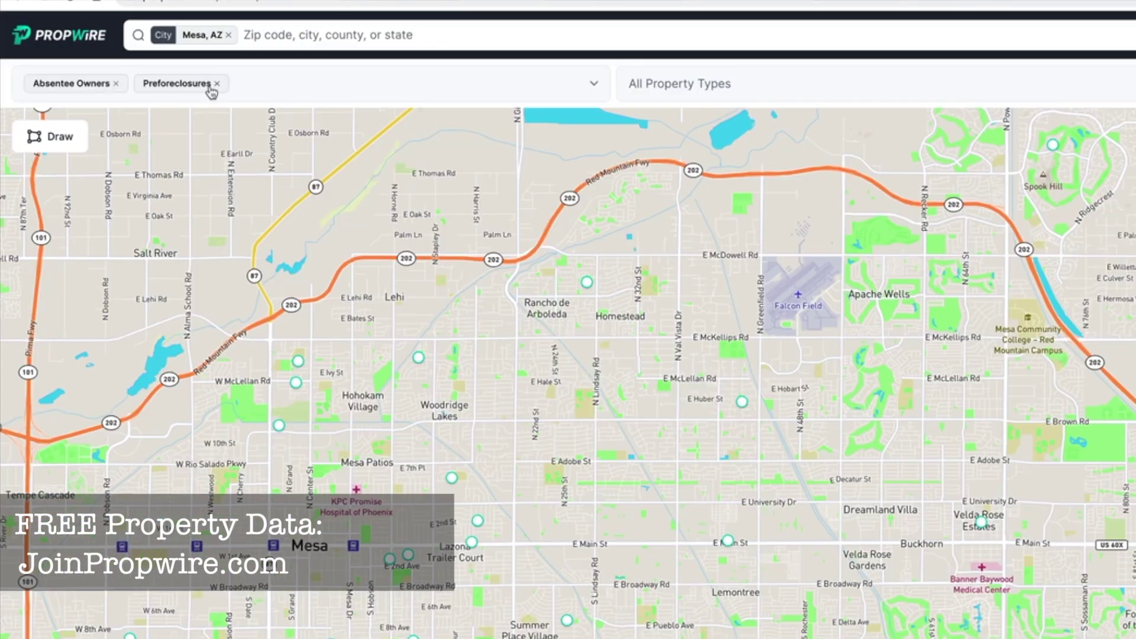
left_click(216, 84)
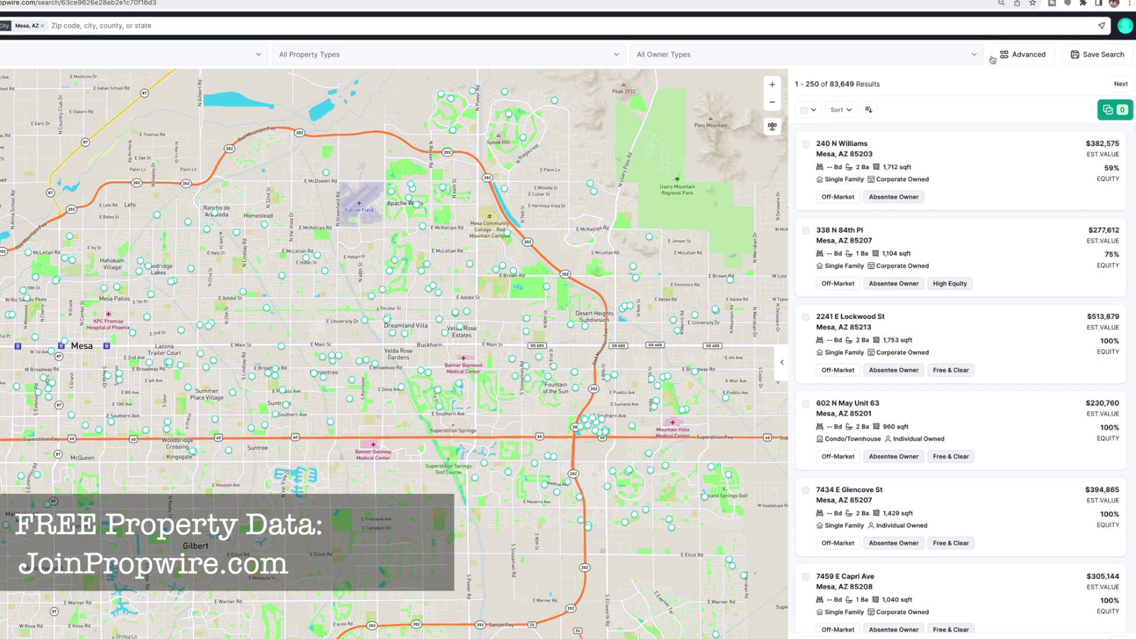
- Filter the property type to Single-Family Homes and try adding Condos/Townhouses to the selection
left_click(307, 55)
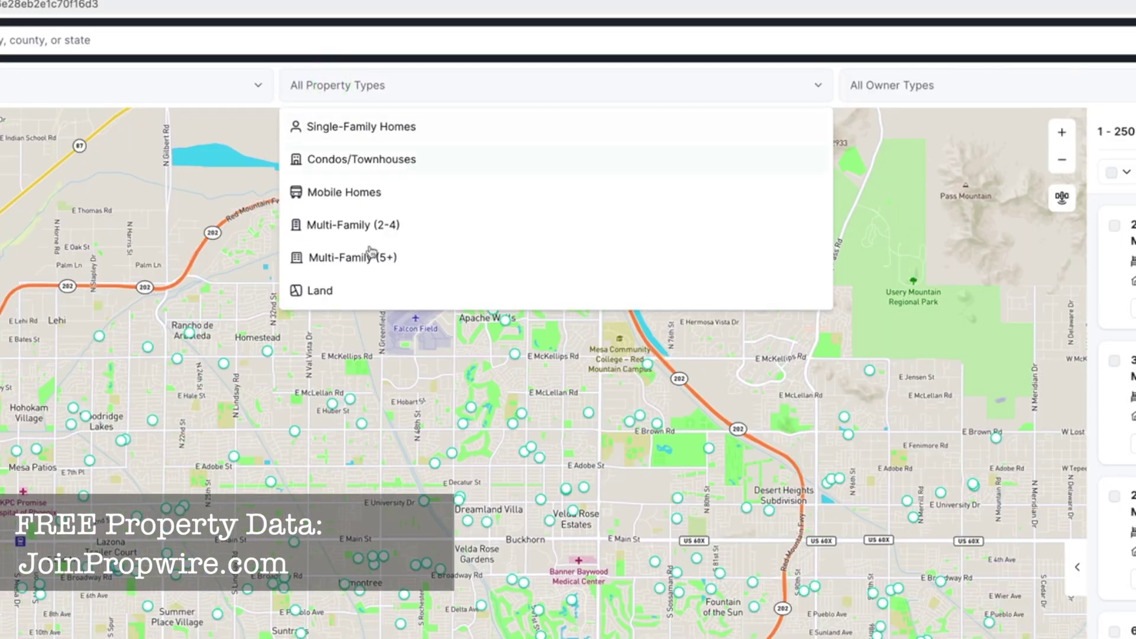
left_click(355, 129)
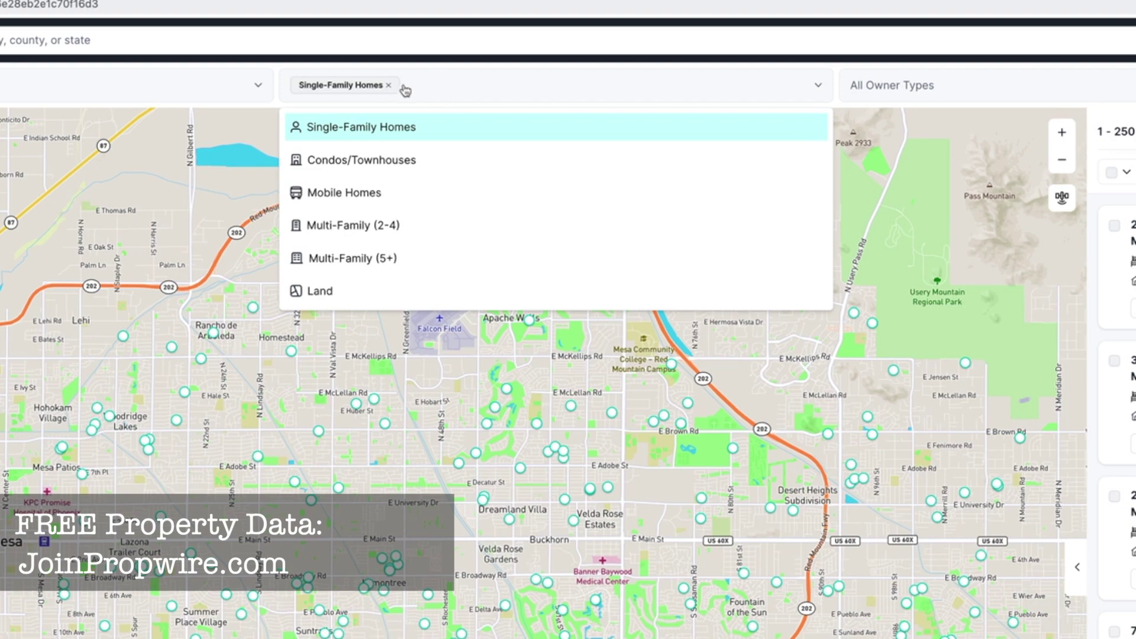
left_click(425, 89)
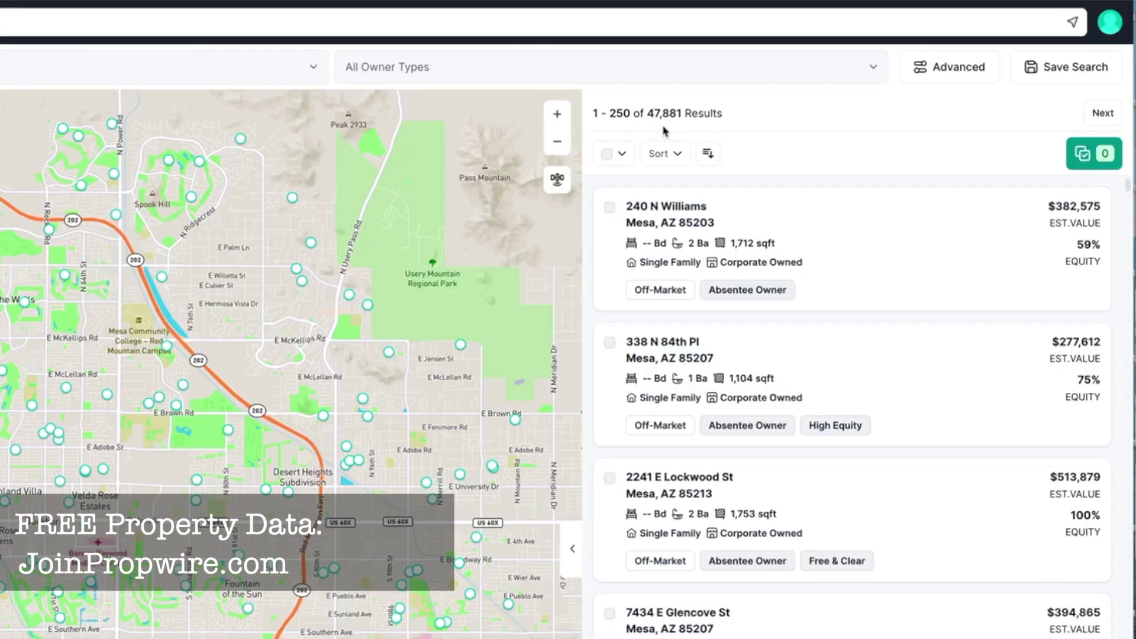
left_click(1, 70)
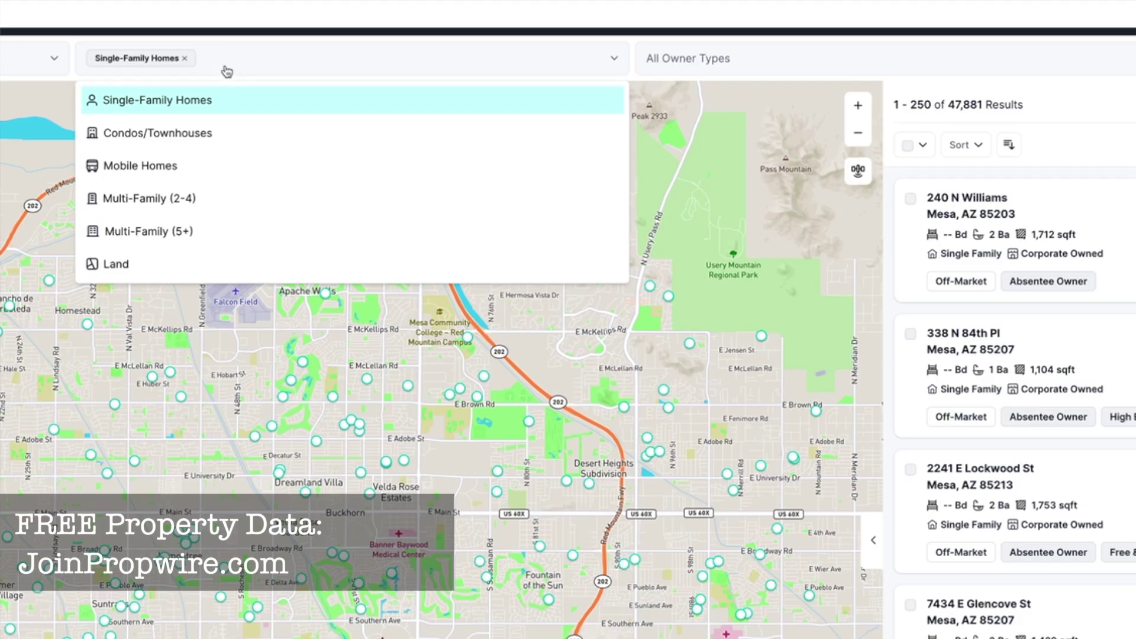
left_click(150, 136)
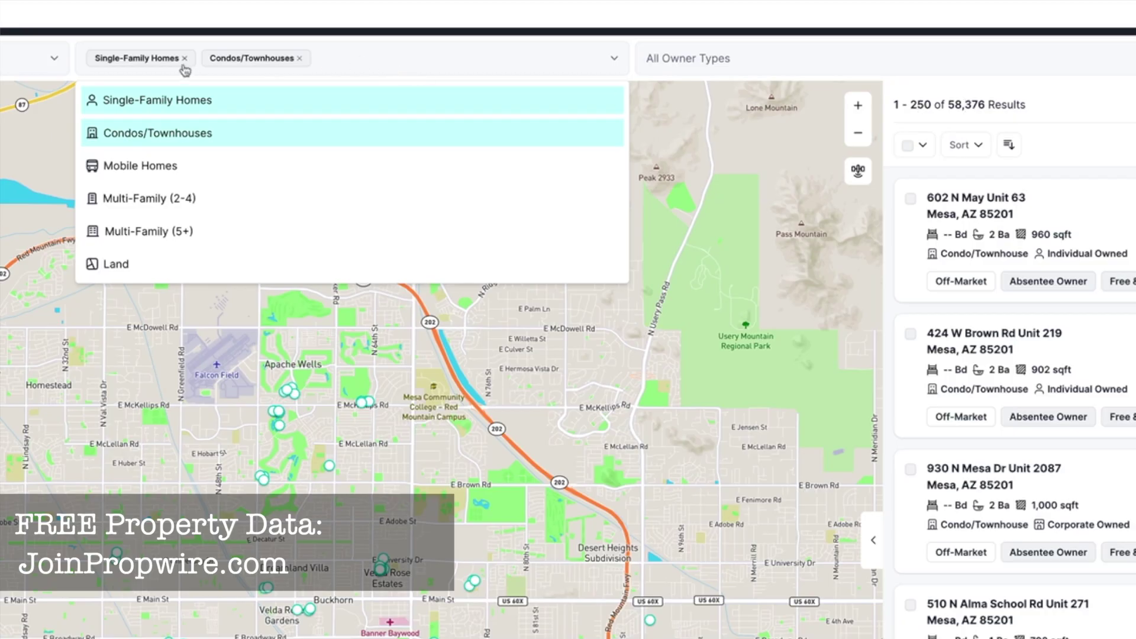
- Limit the owner type of the listed properties to Individual
left_click(747, 59)
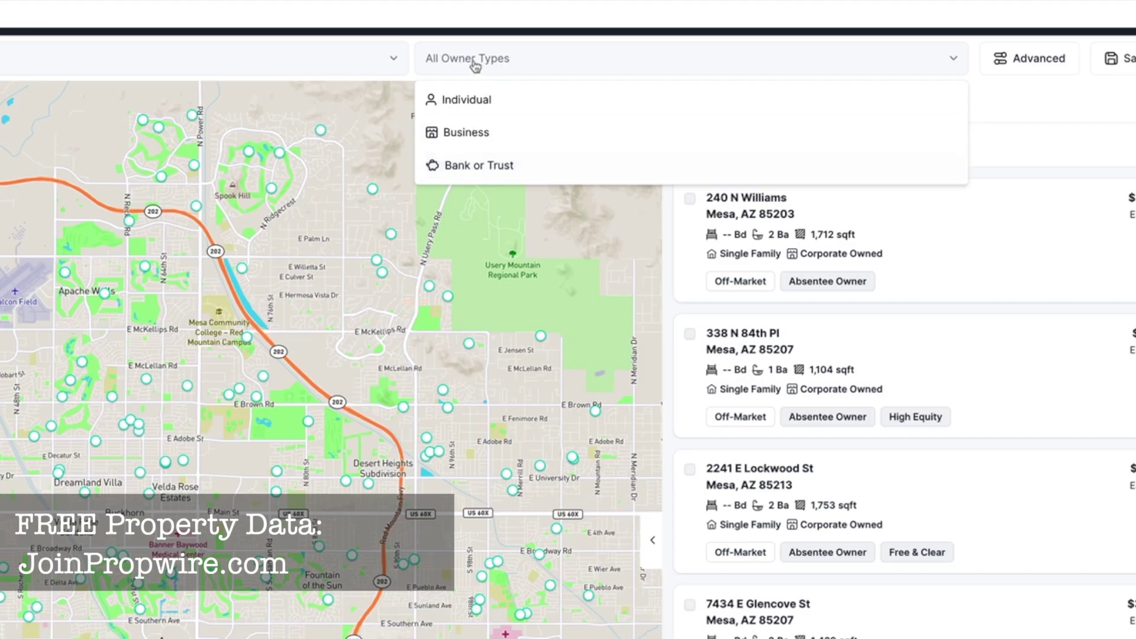
left_click(467, 102)
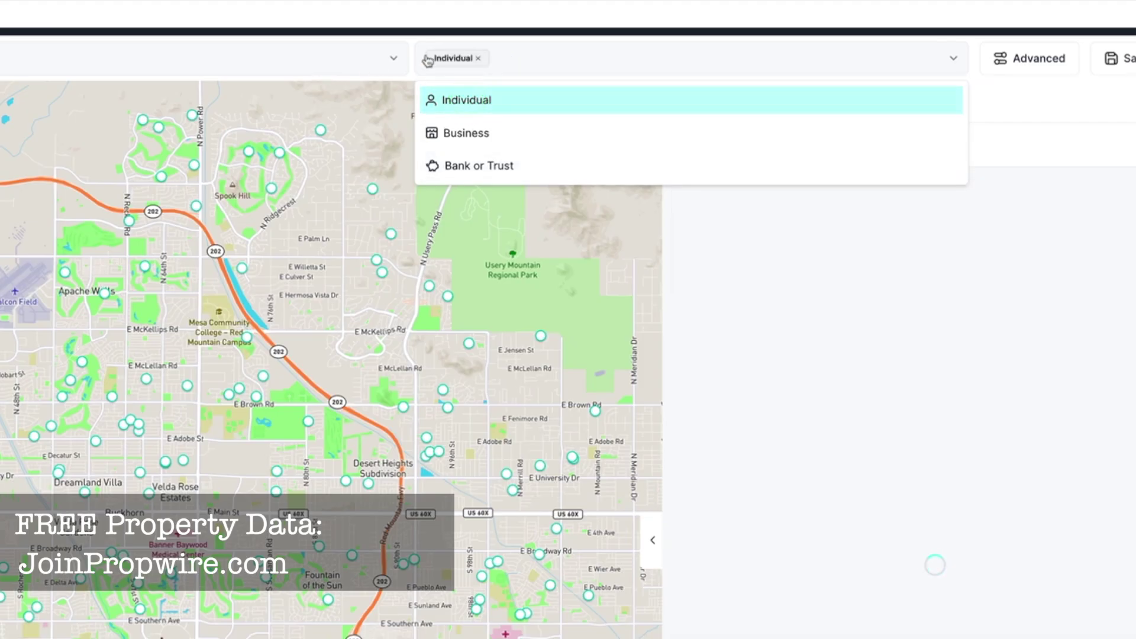
left_click(433, 34)
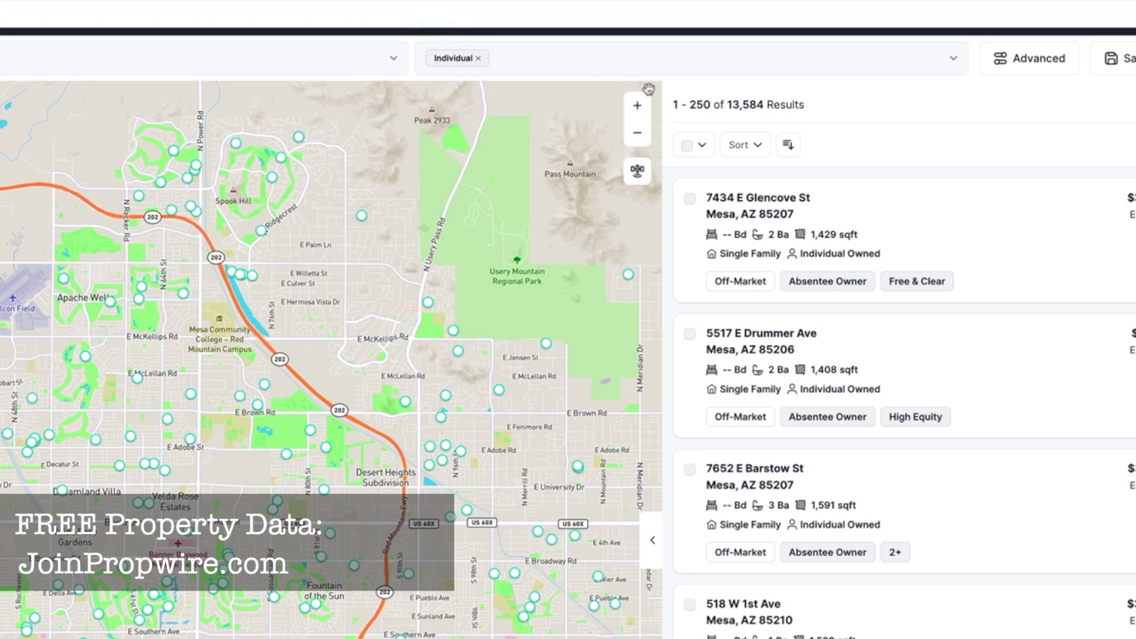
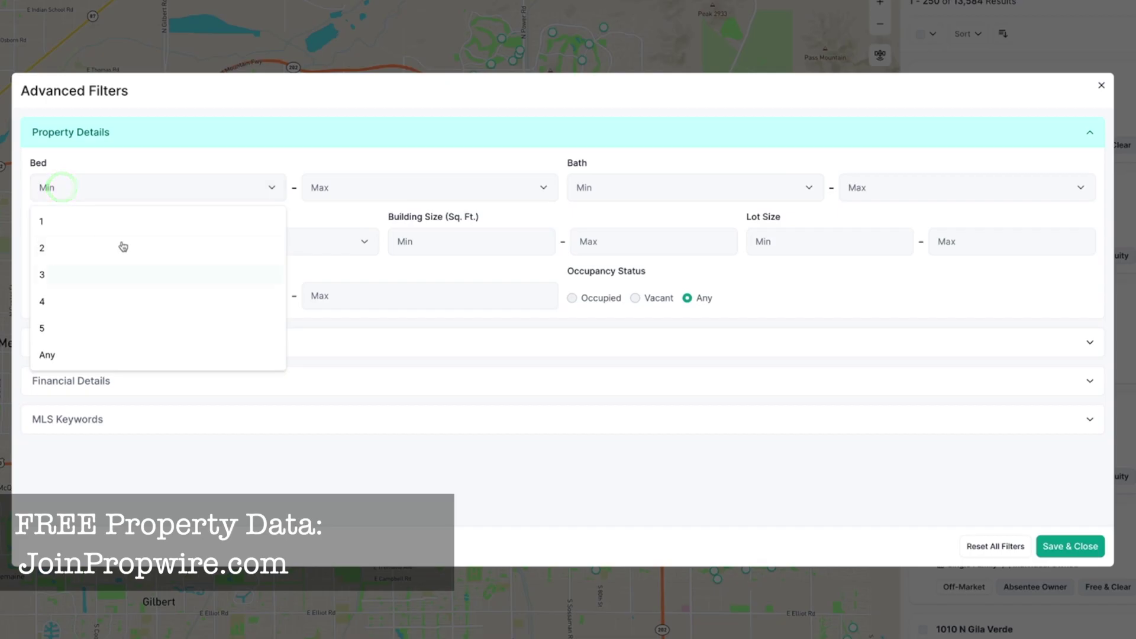
- Set the advanced property filters to at least 3 bedrooms and a minimum building size of 1000 sq ft, and save them
left_click(42, 275)
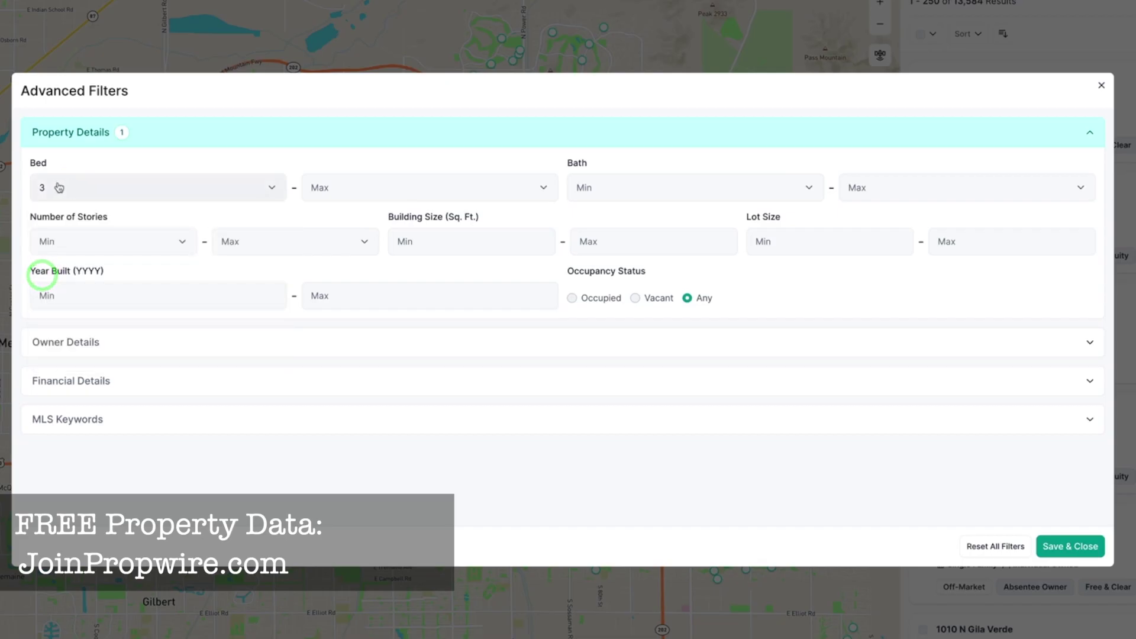
left_click(453, 247)
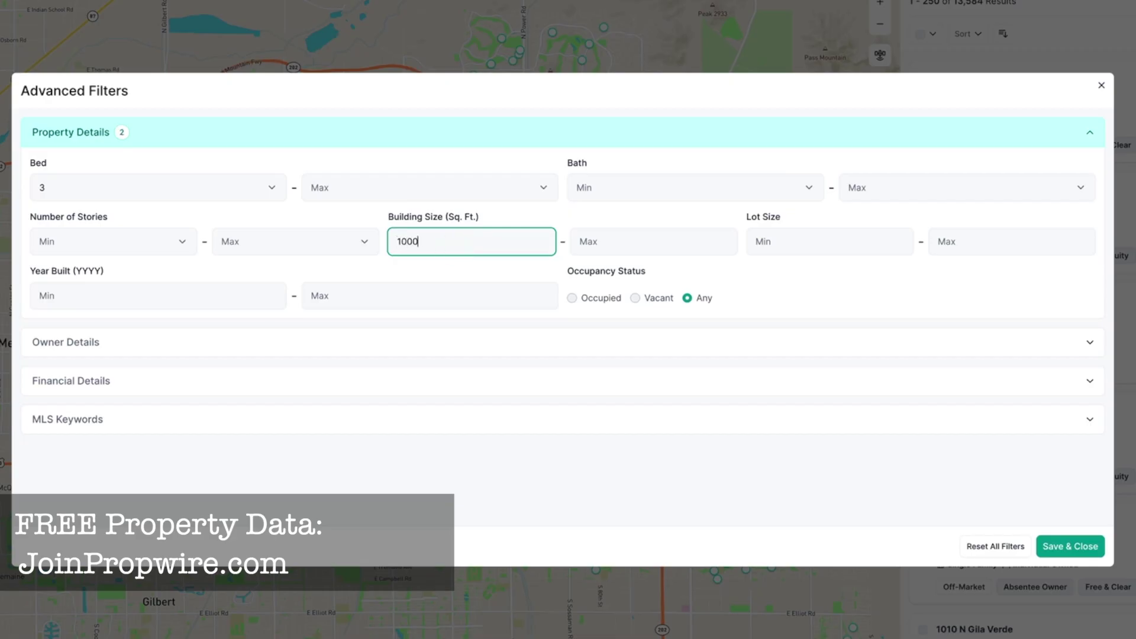
left_click(448, 338)
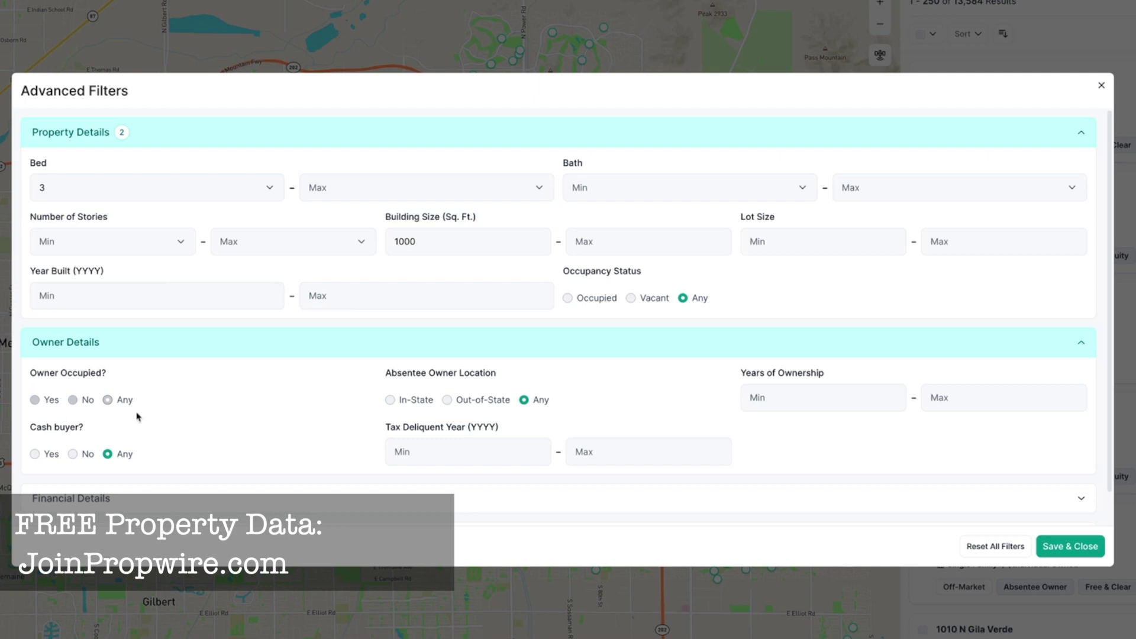
left_click(1093, 548)
left_click(1073, 547)
- Examine the Owner Details section of the advanced filters and open the minimum Years of Ownership for entry
left_click(43, 166)
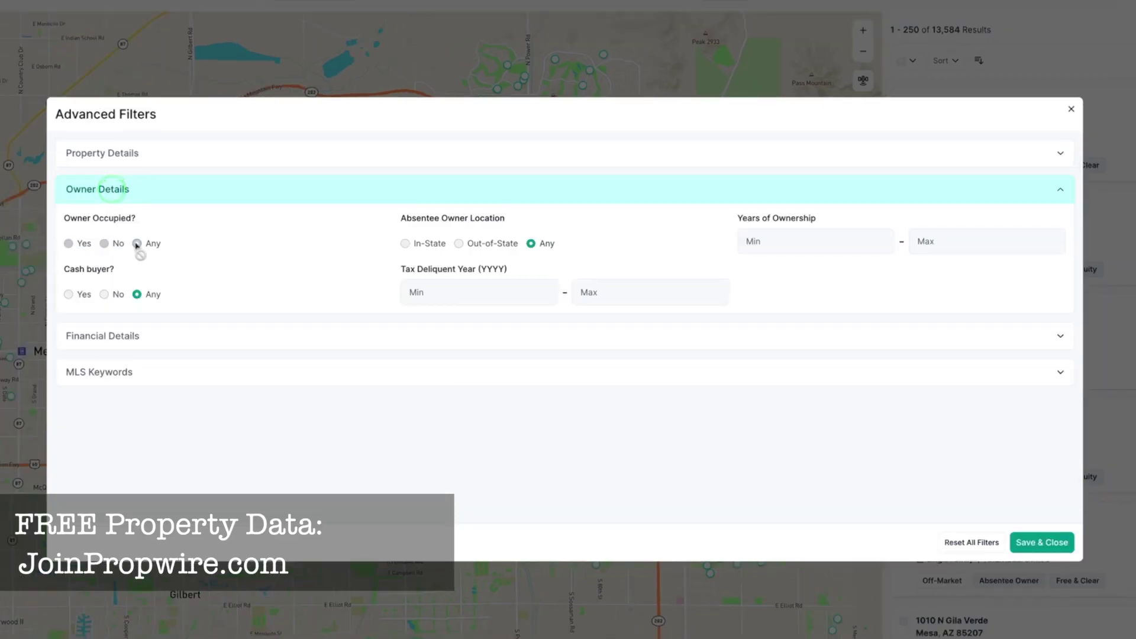
mouse_move(105, 230)
left_click(787, 237)
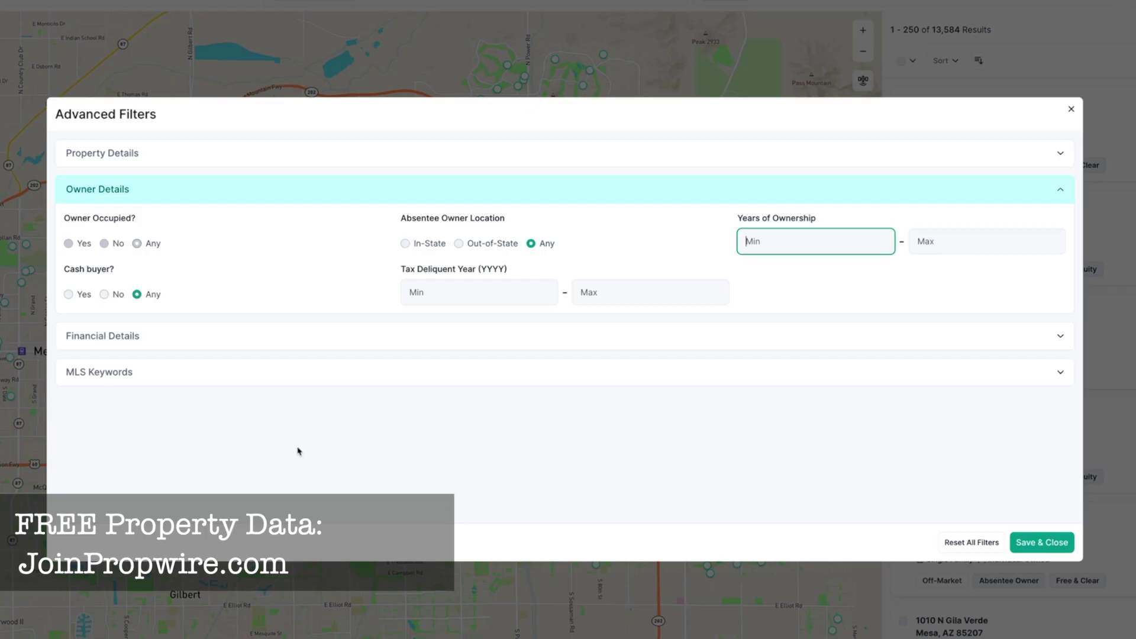
- Try a minimum assessed land value of 100000 in the Financial Details filters, and clear it again
left_click(122, 335)
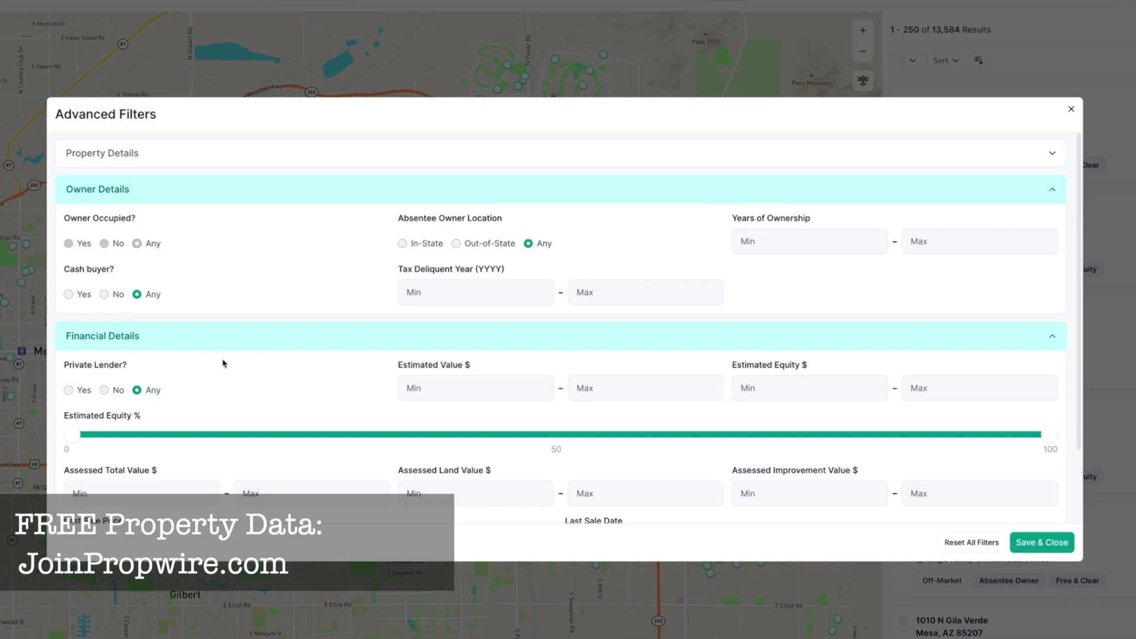
scroll(244, 315, "down", 2)
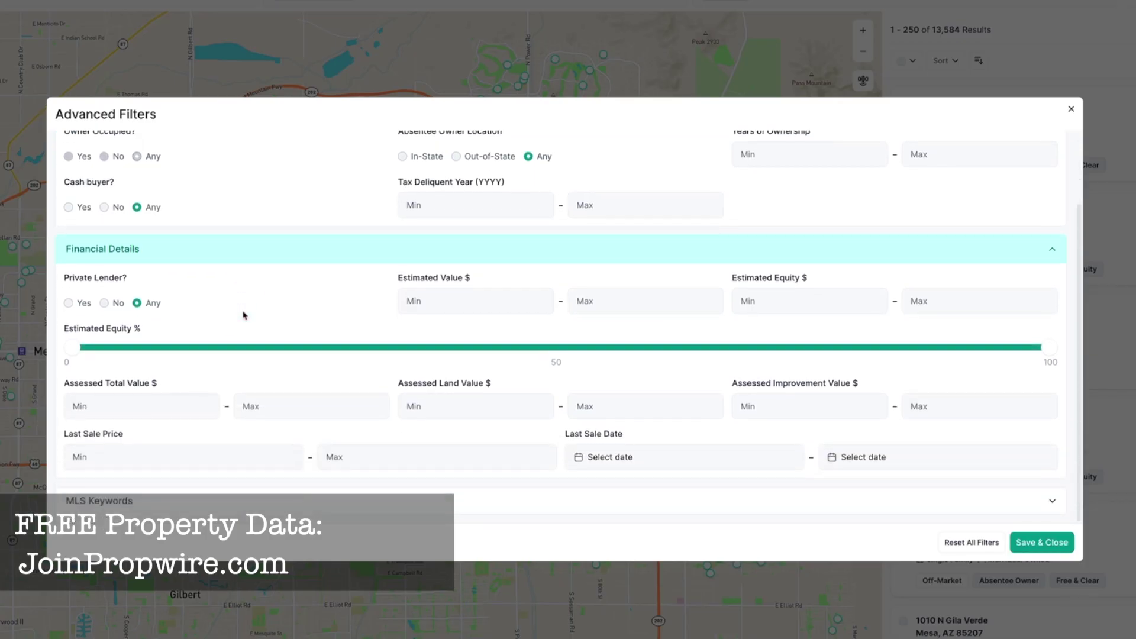
left_click(423, 407)
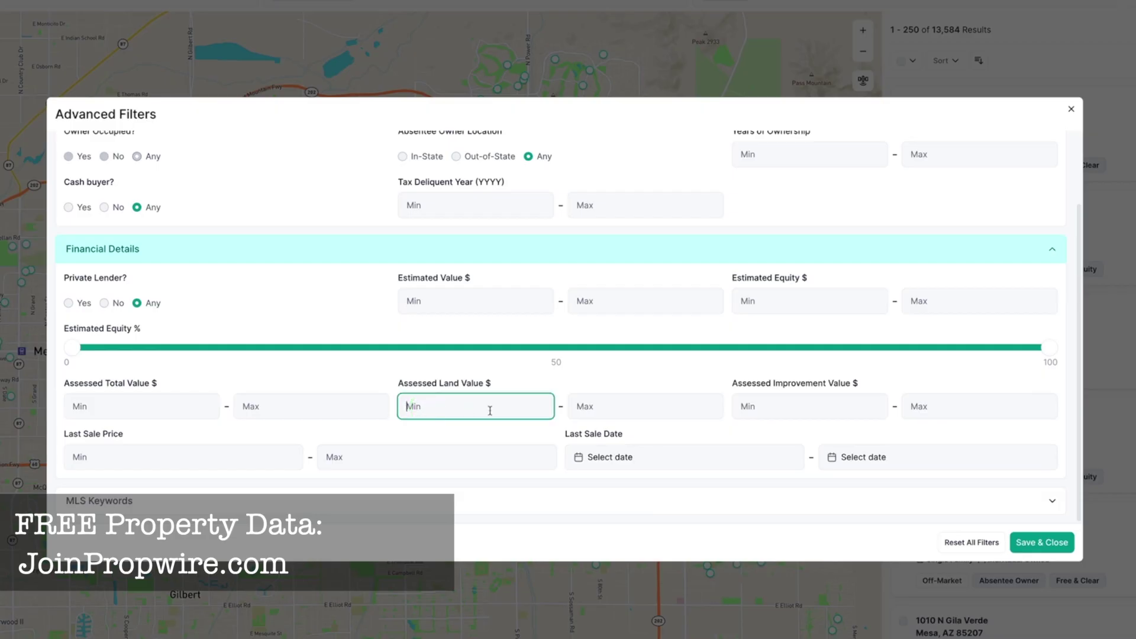
type("100000")
key("Tab")
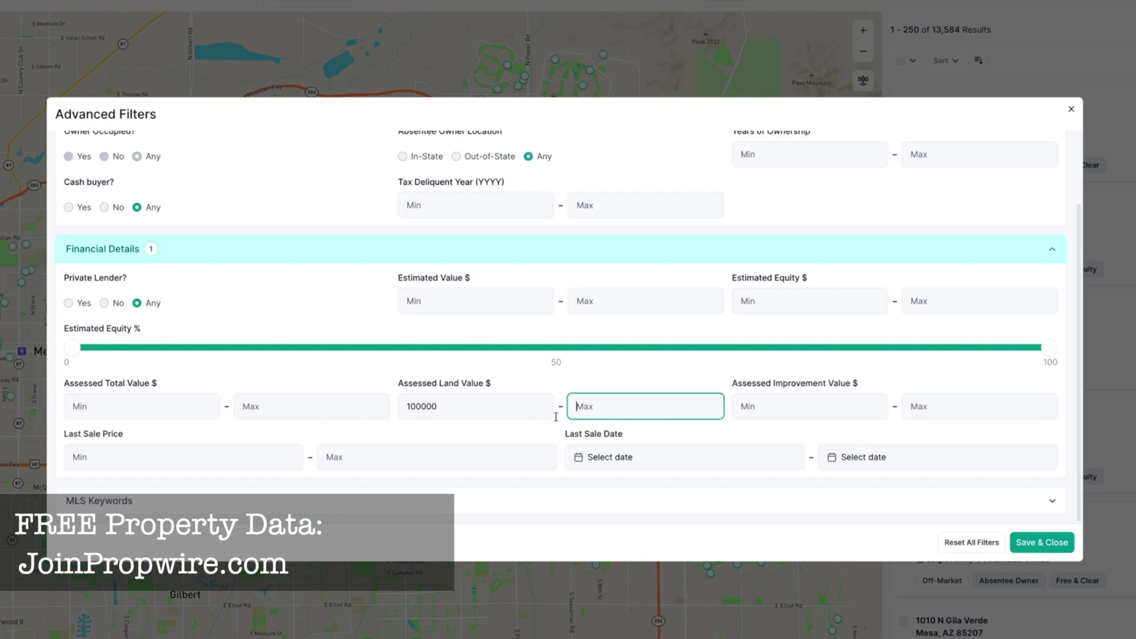
left_click_drag(438, 406, 279, 402)
key("BackSpace")
- Try a maximum assessed land value of 10000 and clear the entry again
left_click(622, 410)
type("10000-")
key("BackSpace")
left_click_drag(604, 406, 535, 403)
key("BackSpace")
- Look over the MLS Keywords options in the advanced filters, and save and close the dialog
left_click(113, 501)
scroll(114, 387, "down", 2)
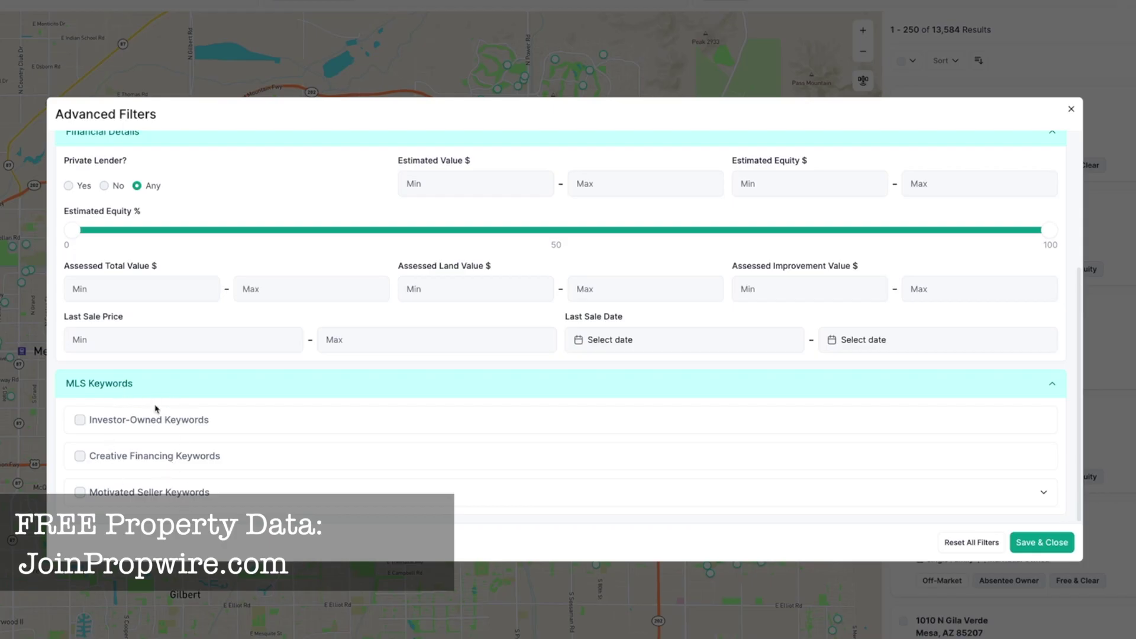
left_click(1049, 543)
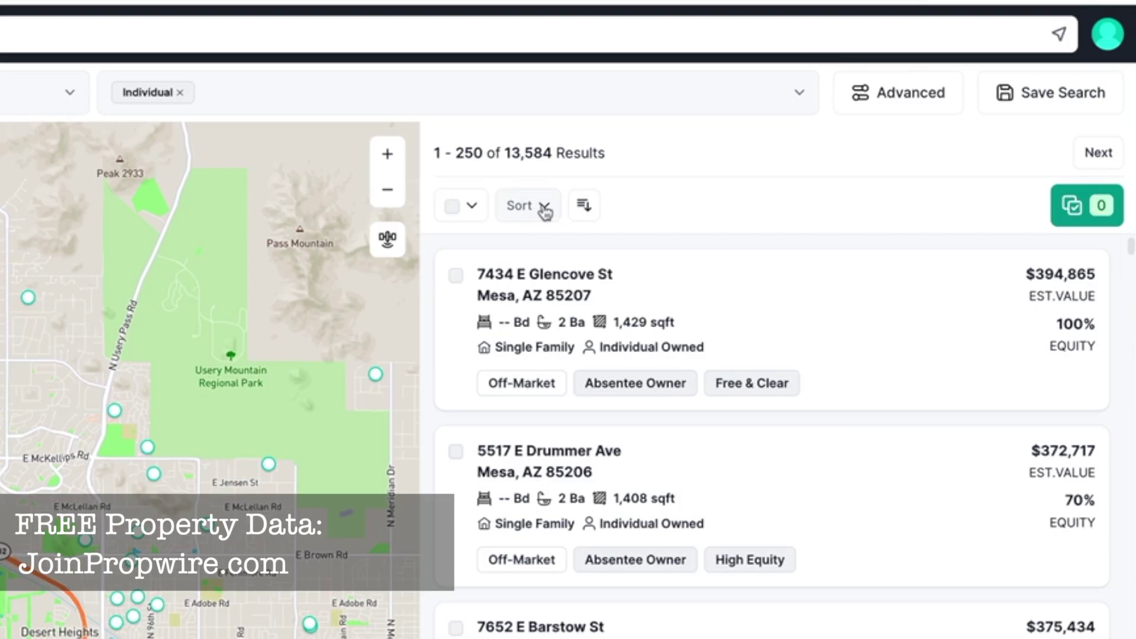
- Sort the property results by Equity ($)
left_click(545, 208)
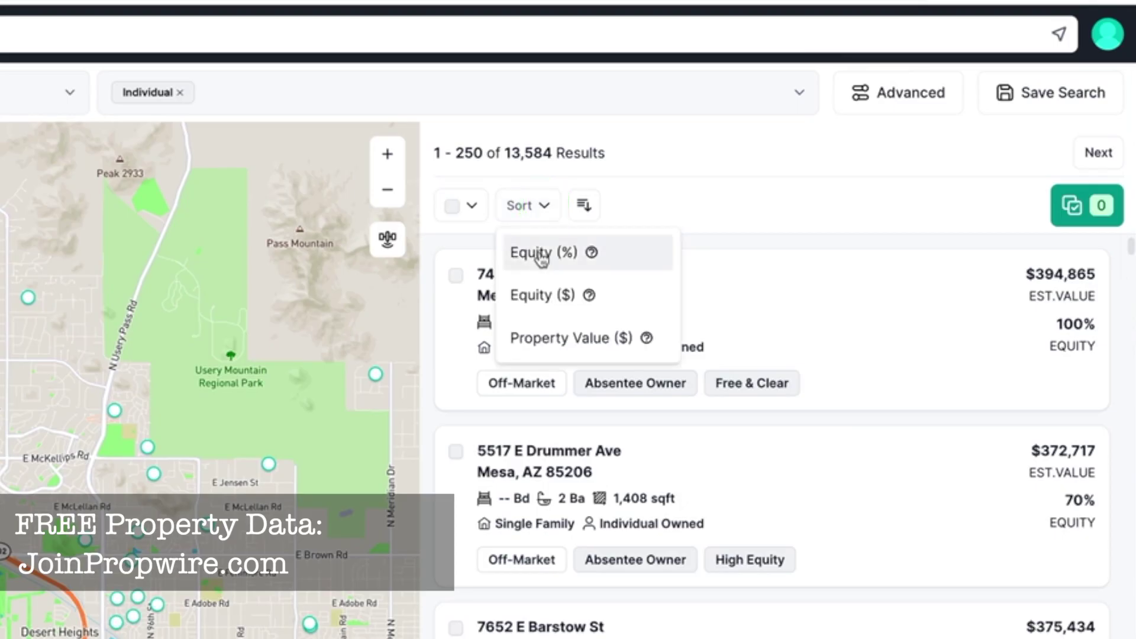
mouse_move(591, 253)
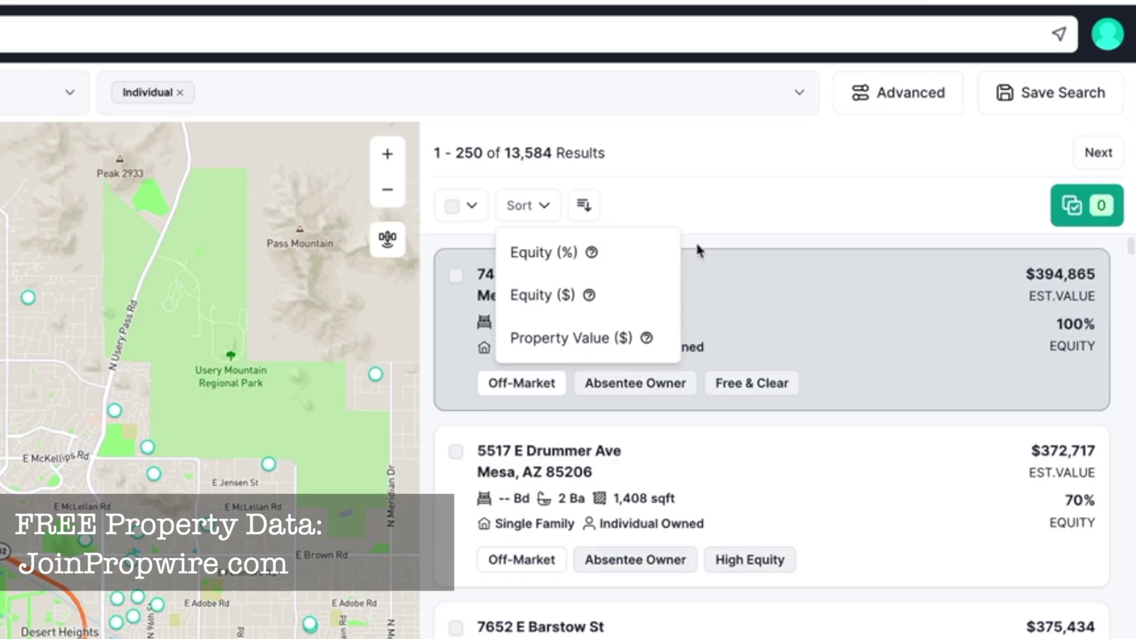
left_click(549, 299)
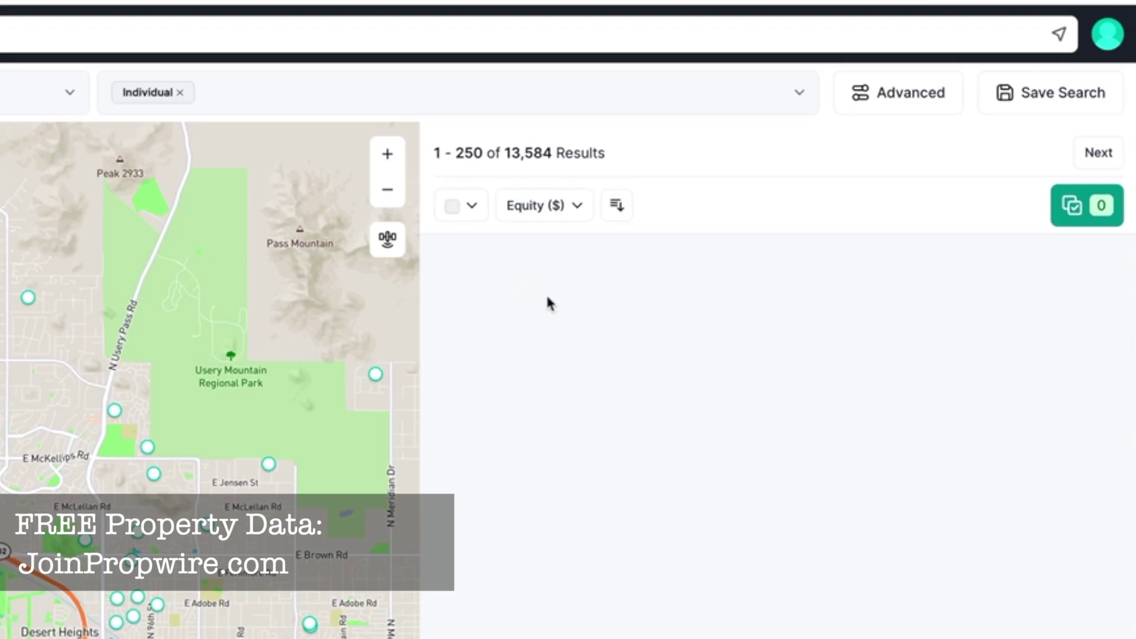
- Change the result sorting to Property Value ($) and toggle the sort direction twice
left_click(577, 205)
left_click(555, 342)
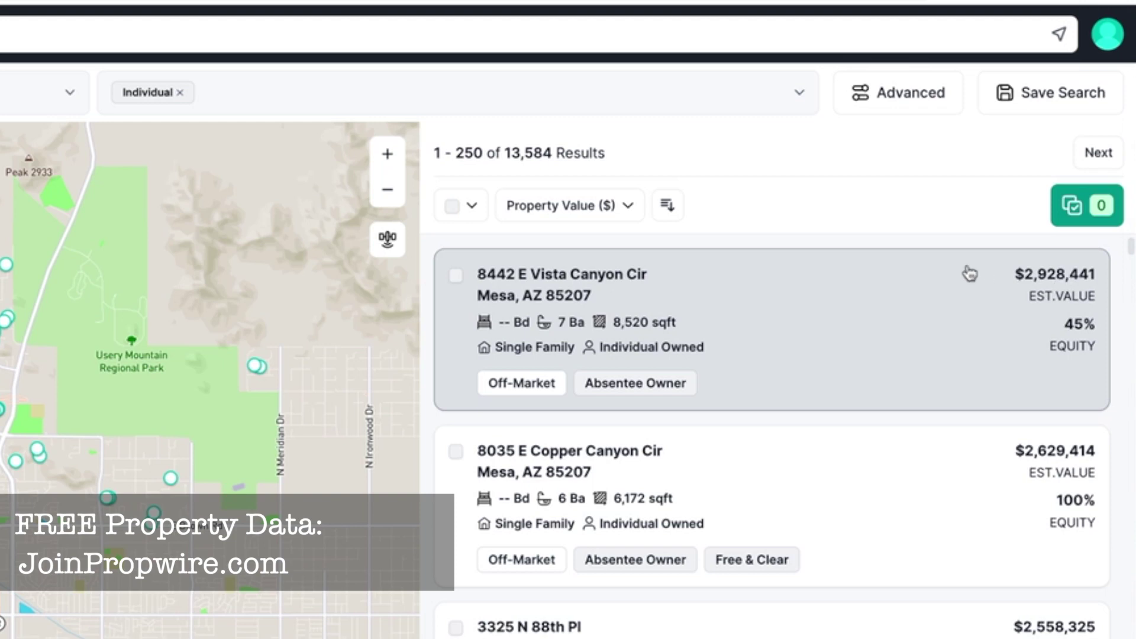
left_click(668, 205)
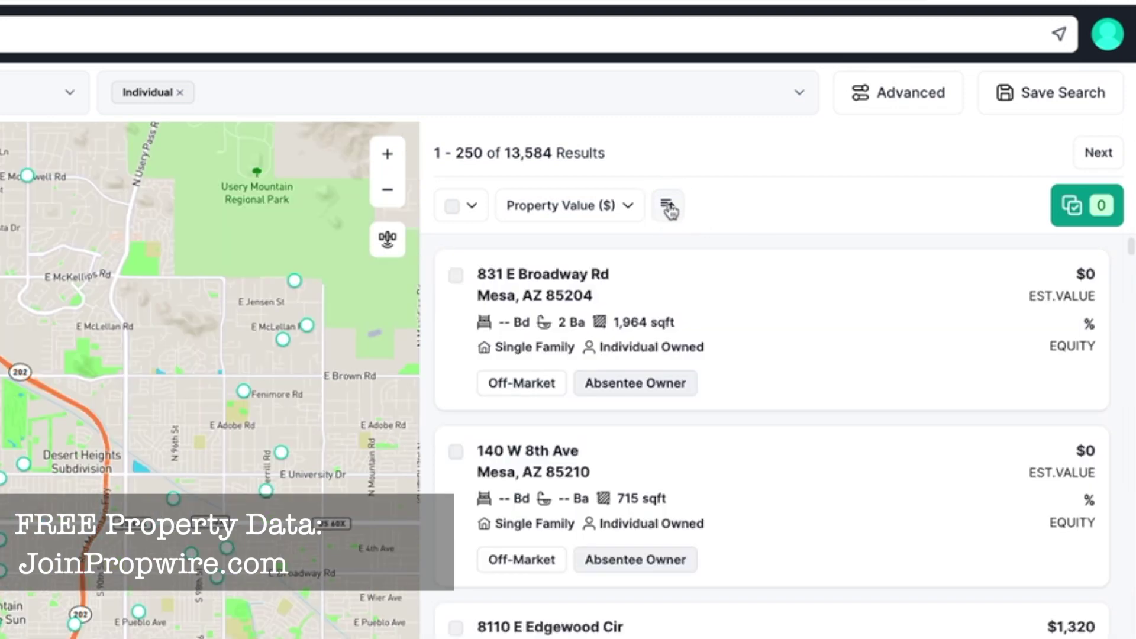
left_click(669, 208)
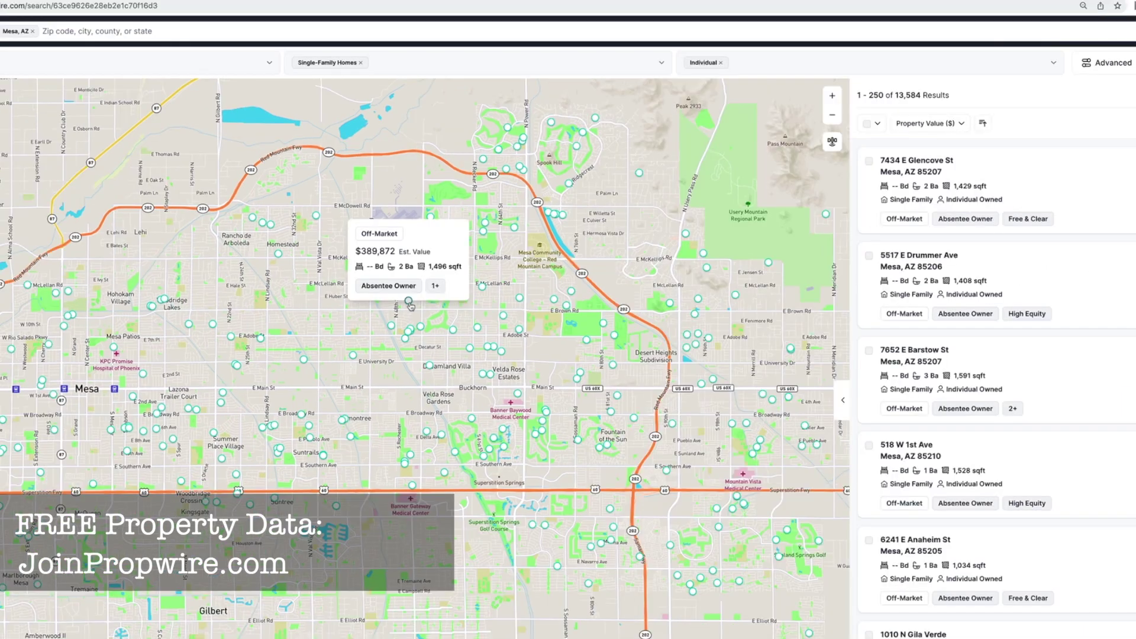
- Open a property from the map, switch between its aerial and street views, and review its mortgage, equity and public facts
left_click(335, 281)
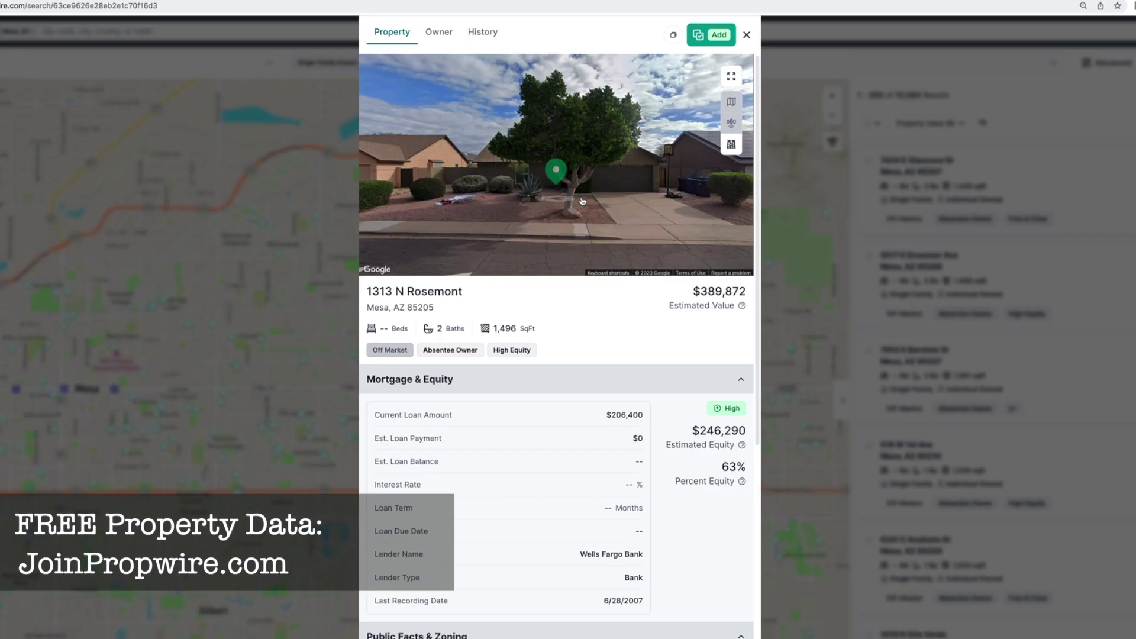
left_click(732, 123)
left_click(731, 146)
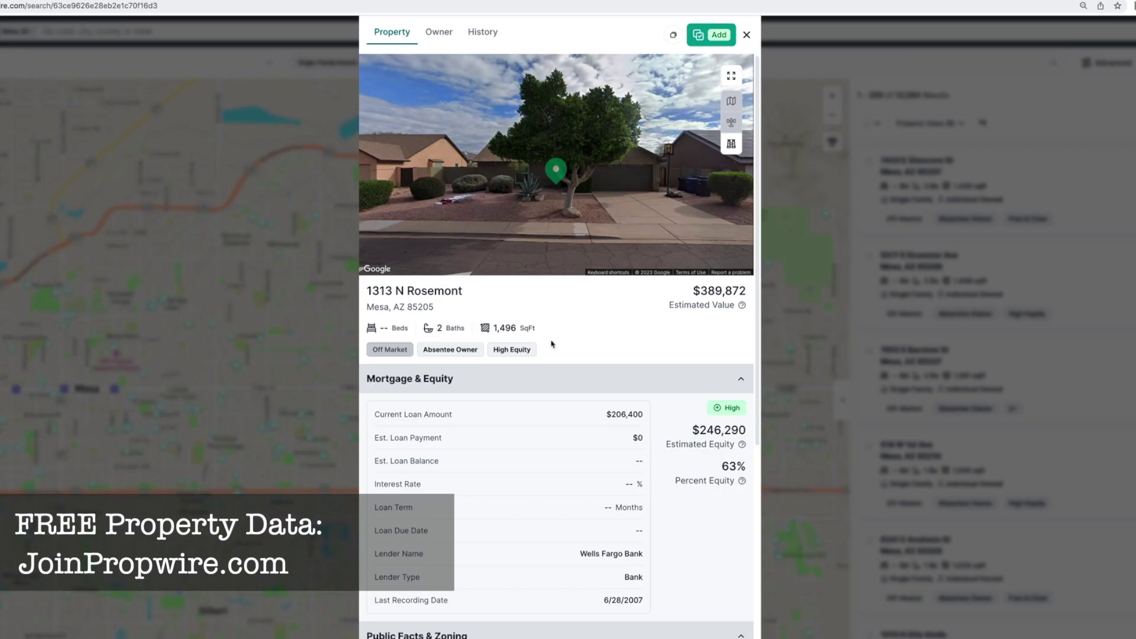
scroll(508, 439, "down", 3)
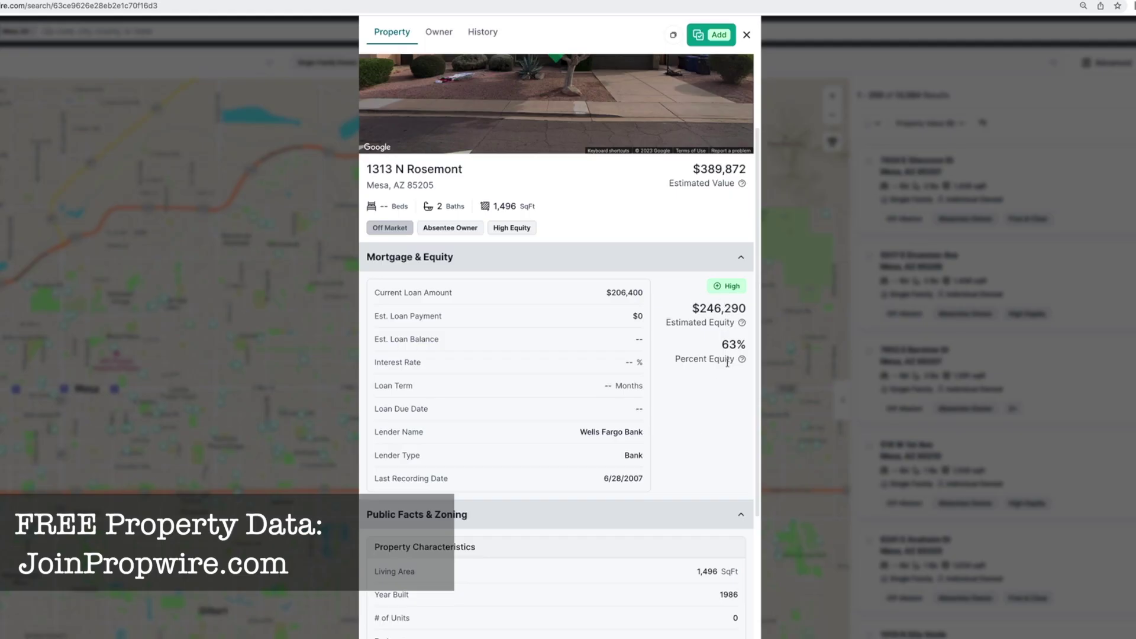
scroll(515, 415, "down", 5)
scroll(541, 583, "up", 7)
- Review the property's owner information, mortgage history and past transactions, and close its details
left_click(440, 32)
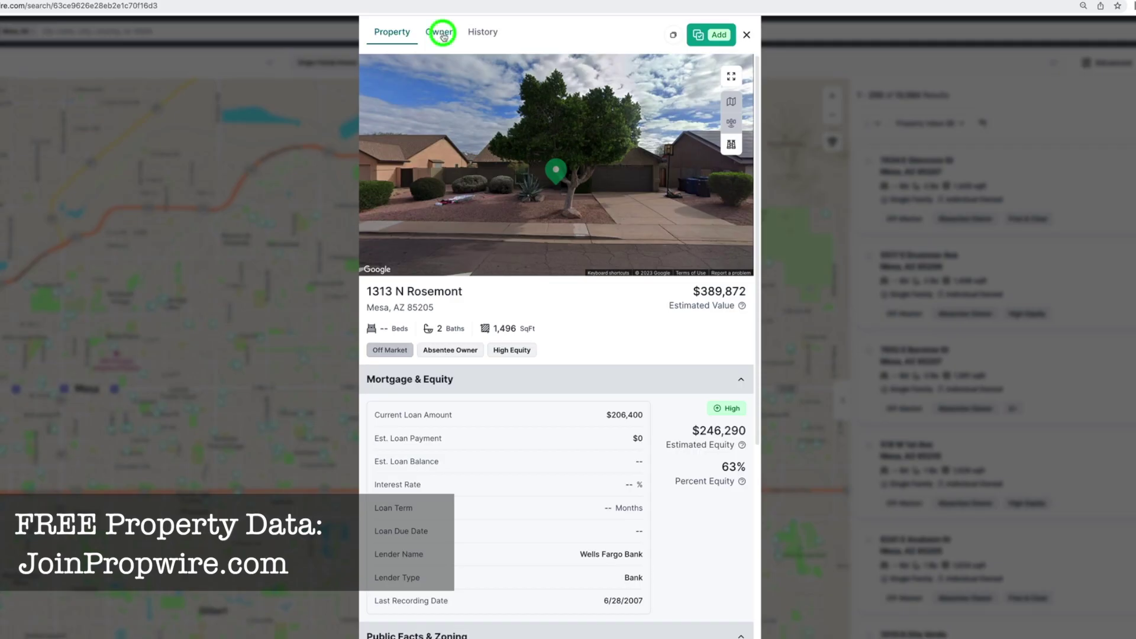
left_click(482, 32)
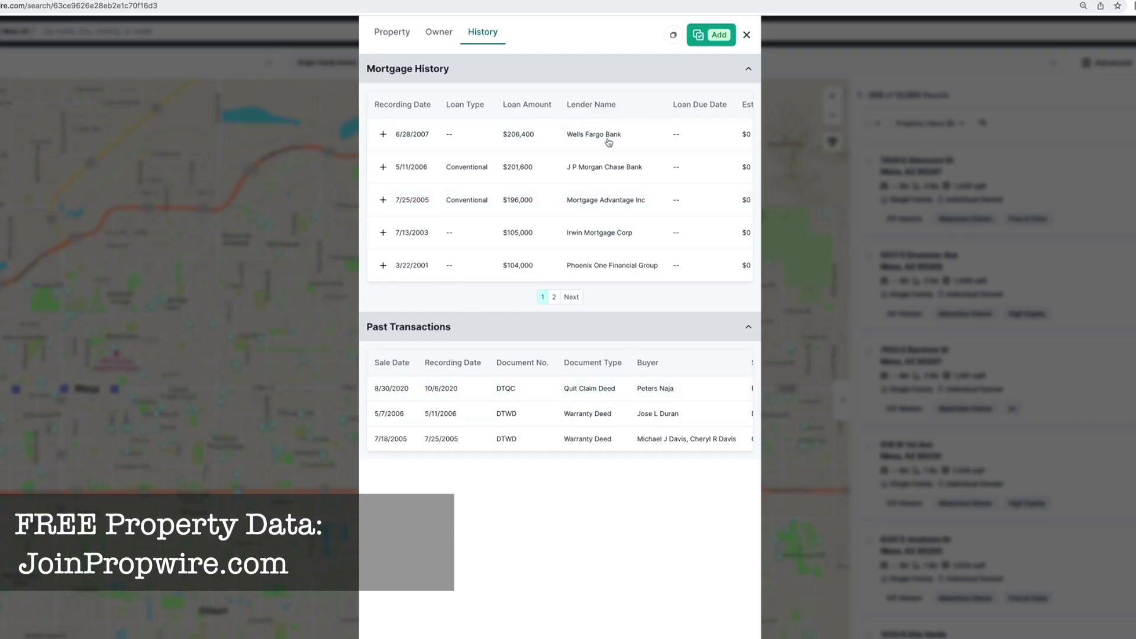
left_click(392, 32)
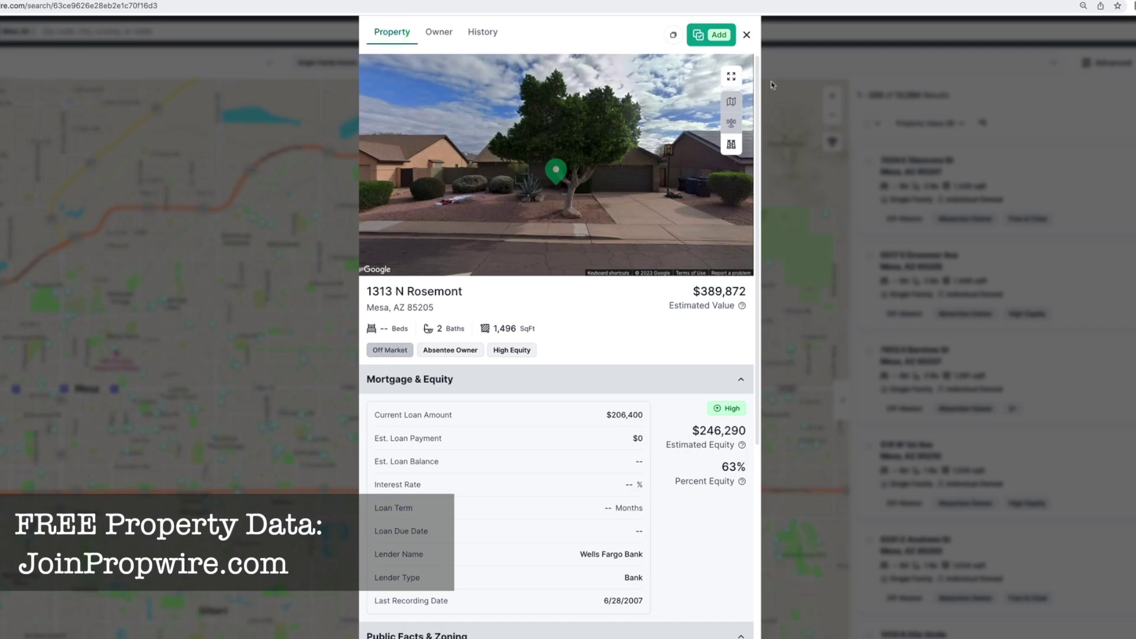
left_click(766, 94)
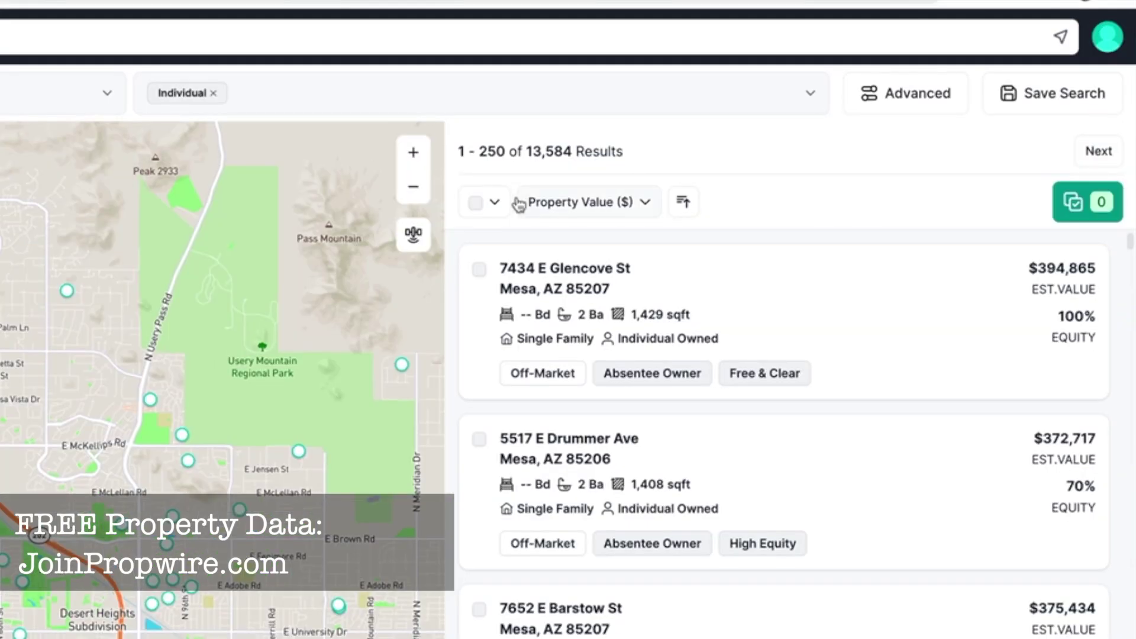
- Select an amount of 5000 leads from the results
left_click(496, 203)
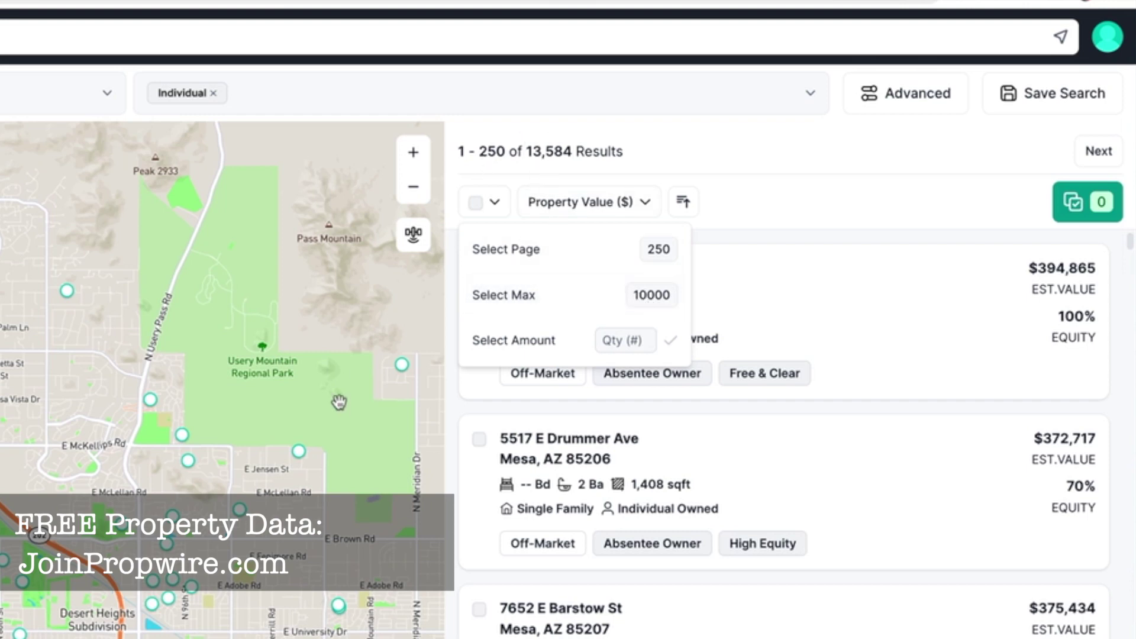
left_click(617, 341)
type("5000")
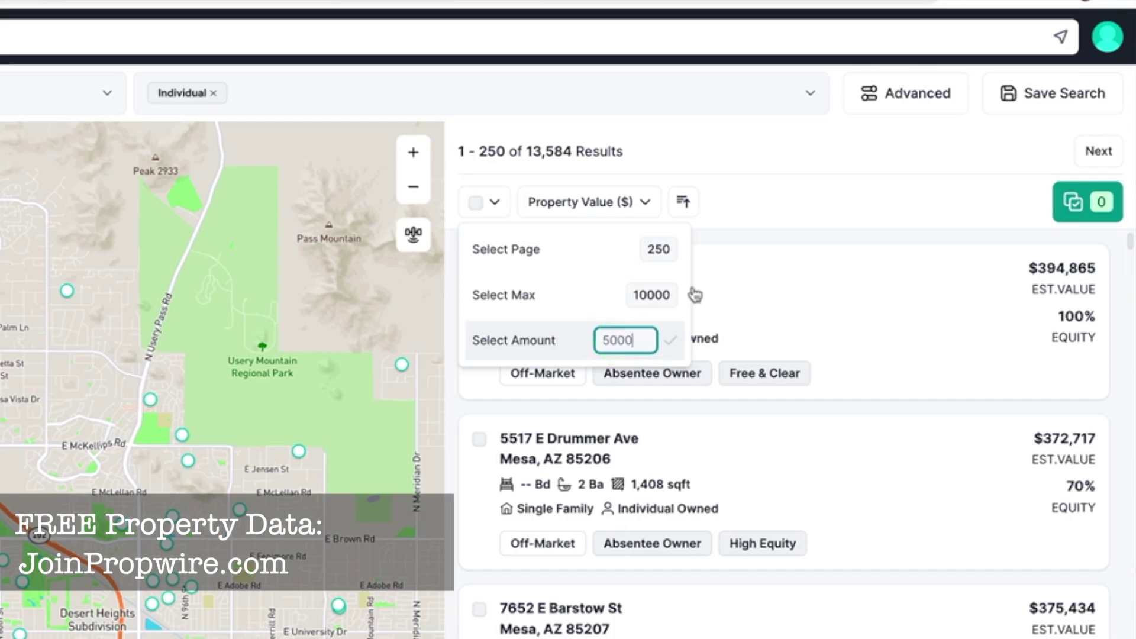
left_click(671, 341)
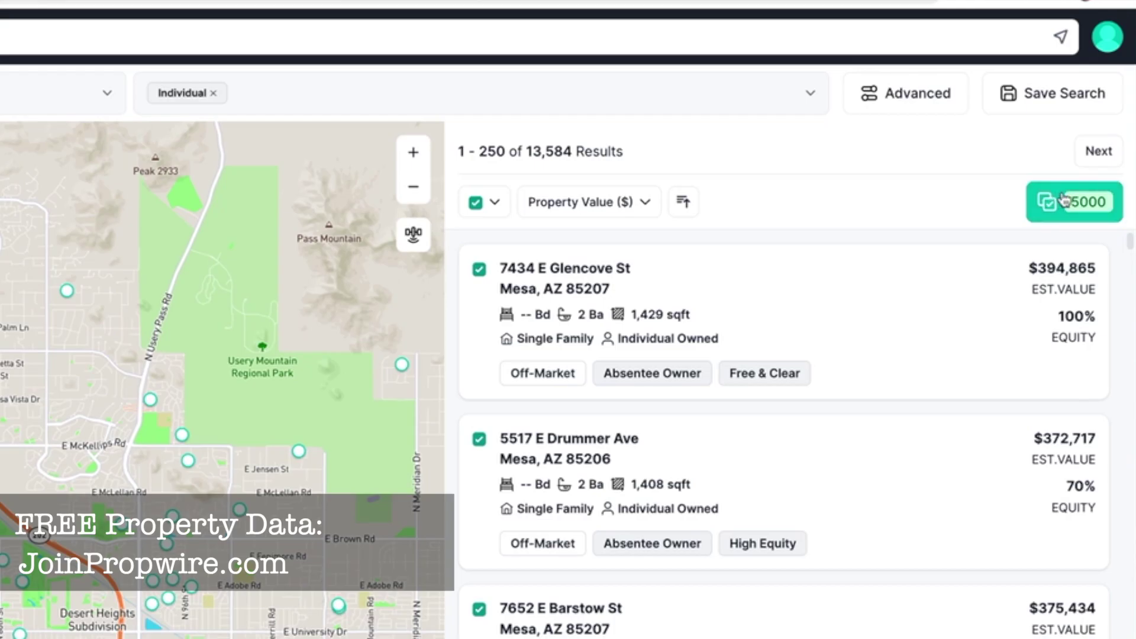
- Deselect the 5000 selected leads
left_click(489, 203)
left_click(524, 248)
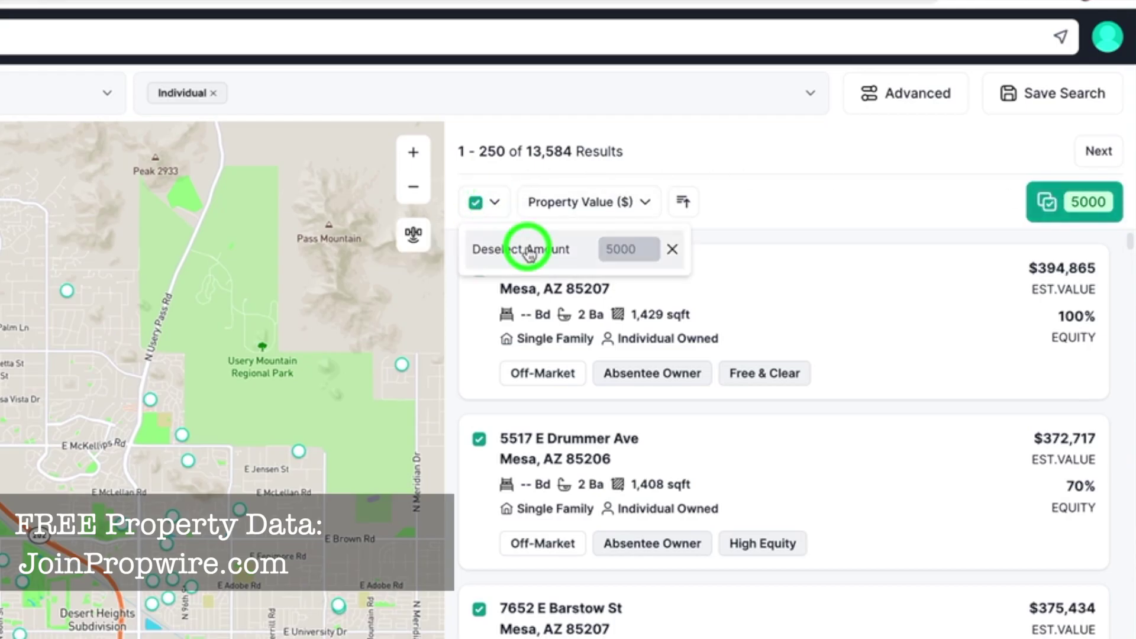
left_click(671, 250)
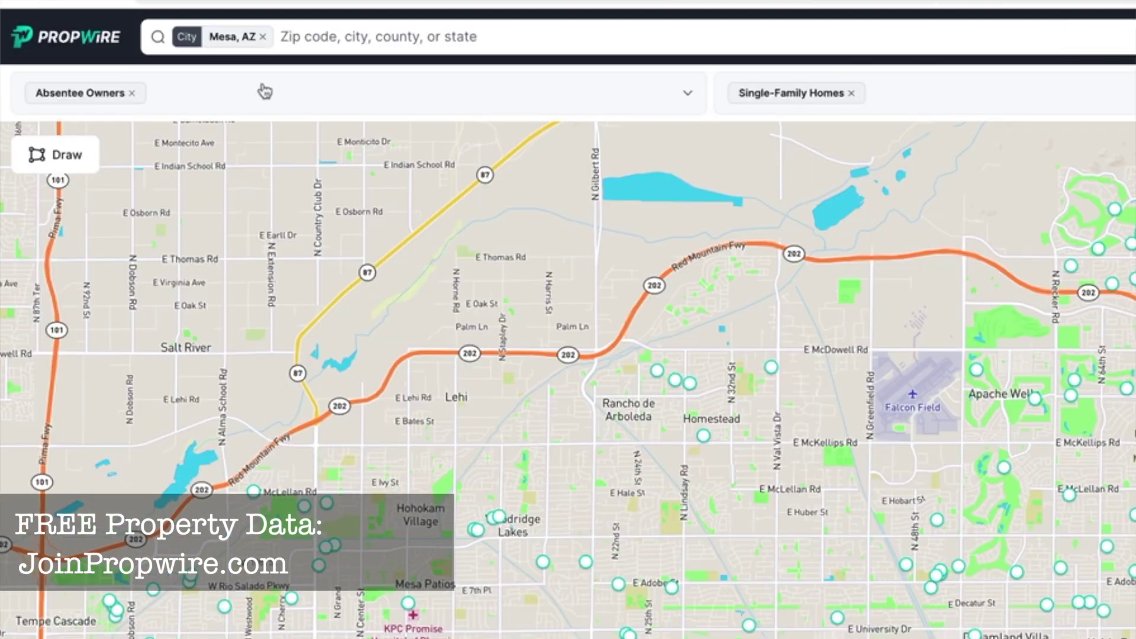
- Add Free & Clear to the lead type filter alongside Absentee Owners
left_click(252, 96)
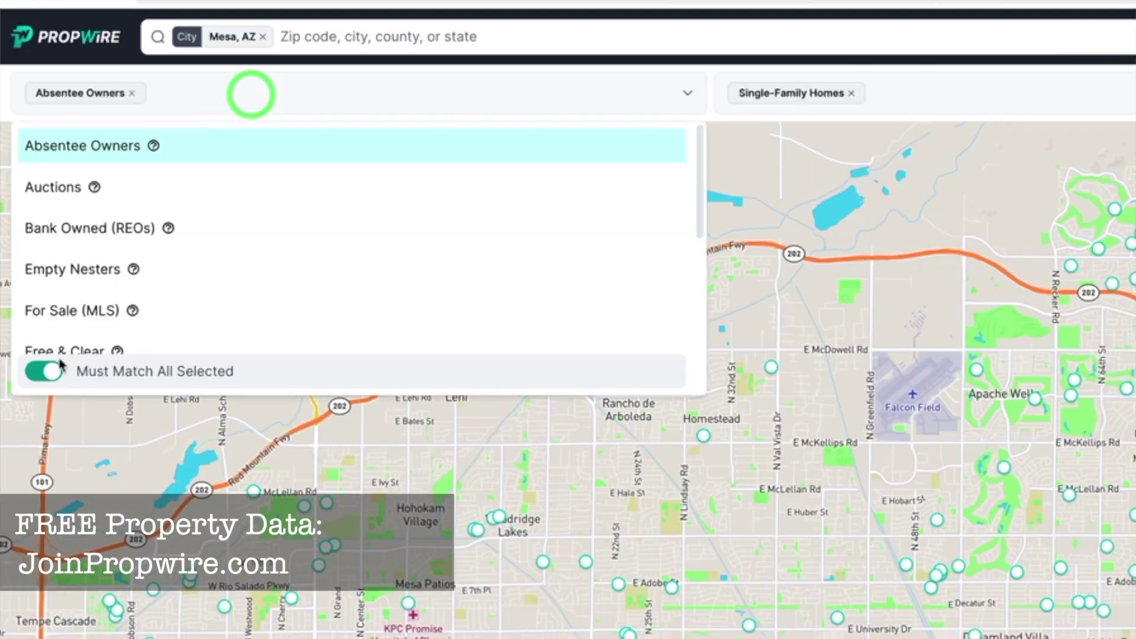
scroll(113, 283, "down", 3)
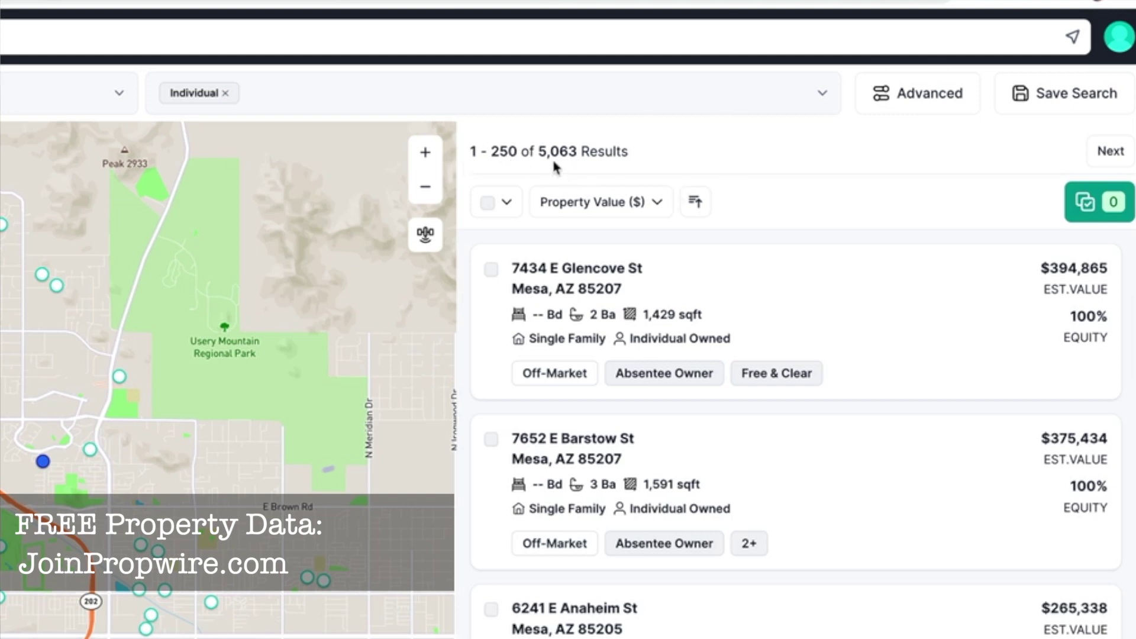
left_click(699, 153)
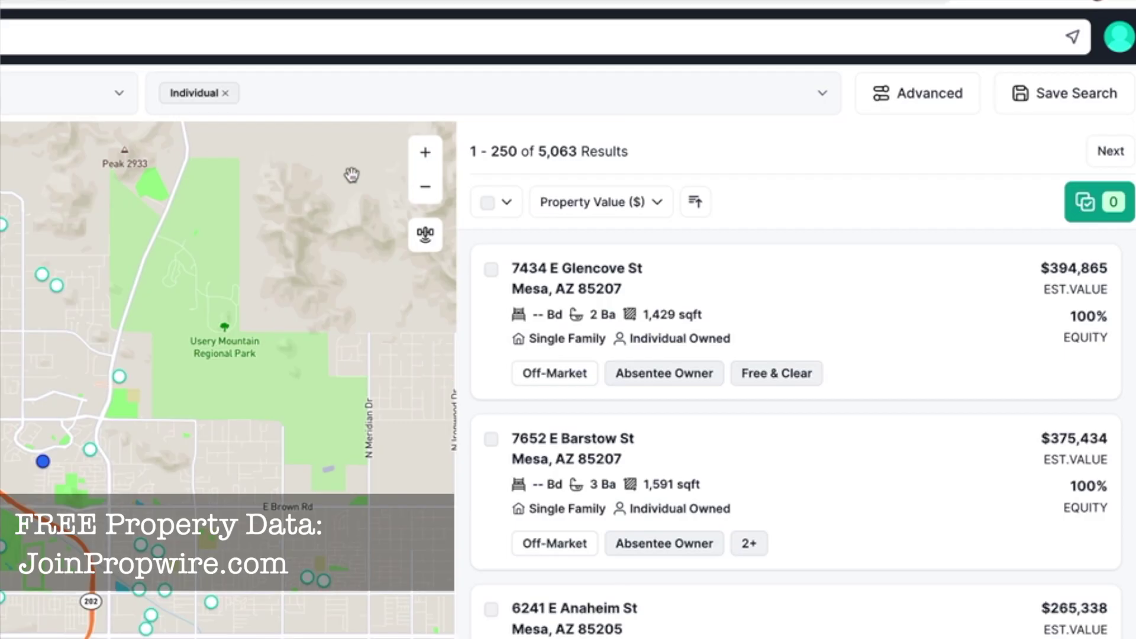
- Select all leads in the filtered results
left_click(507, 203)
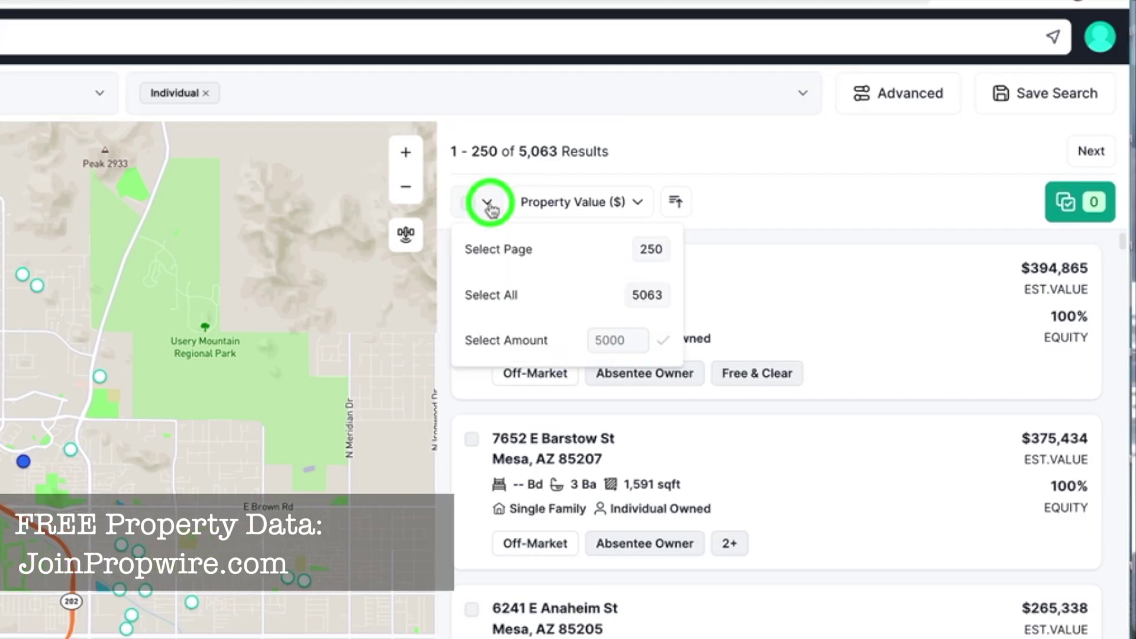
left_click(515, 299)
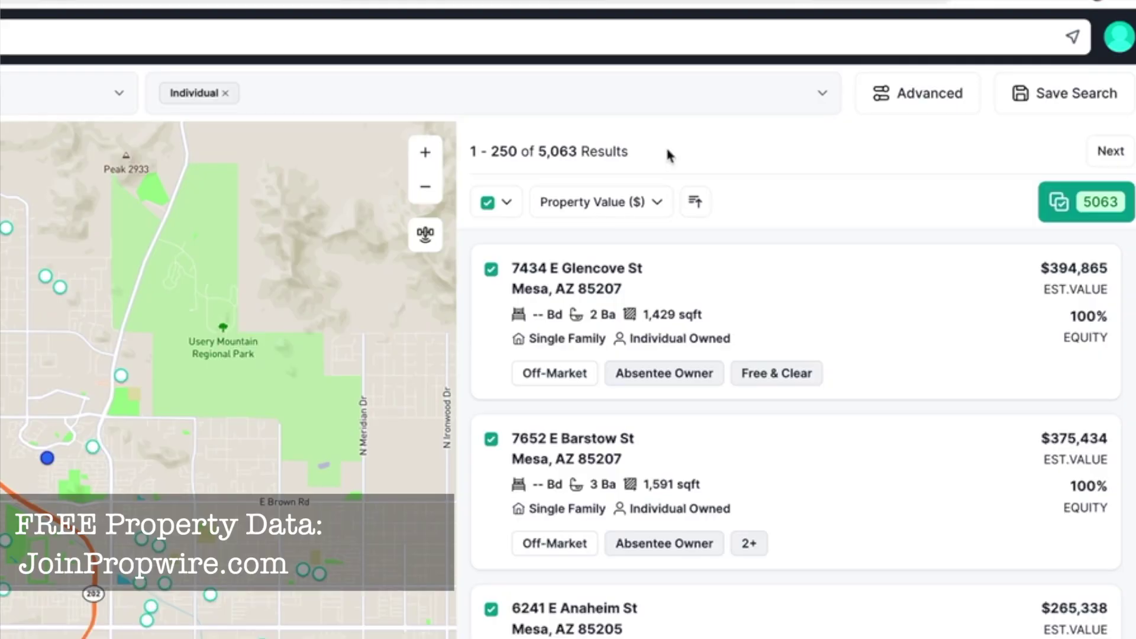
- Name the saved search "Mesa, AZ - Absentee Owners, free & clear, individual" and turn on notifications for new leads
left_click(1072, 93)
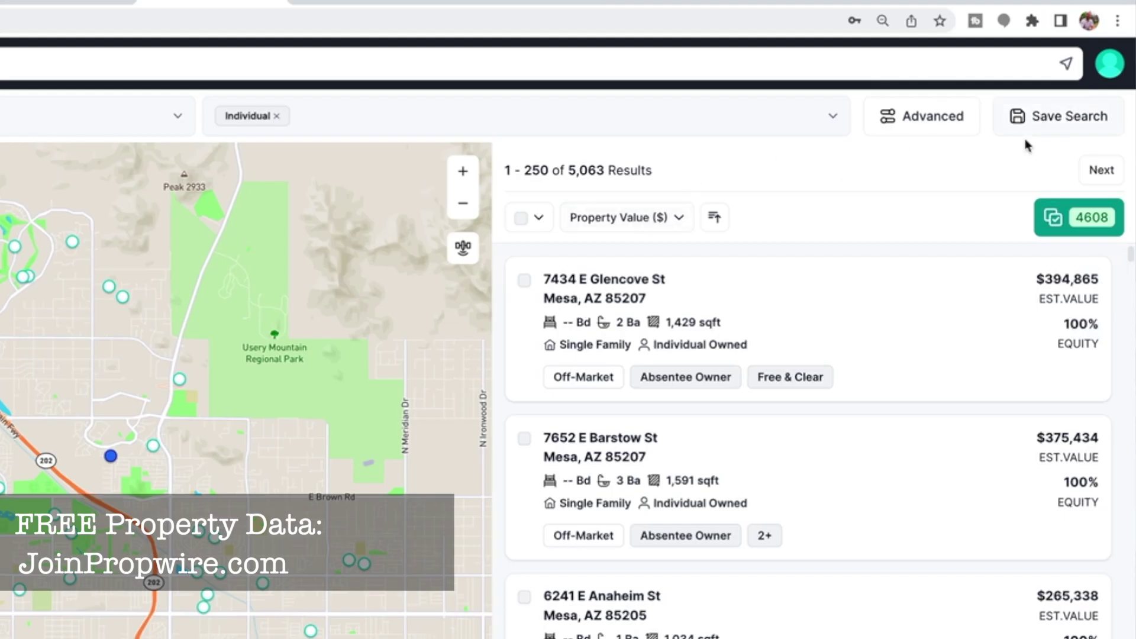
left_click(1062, 121)
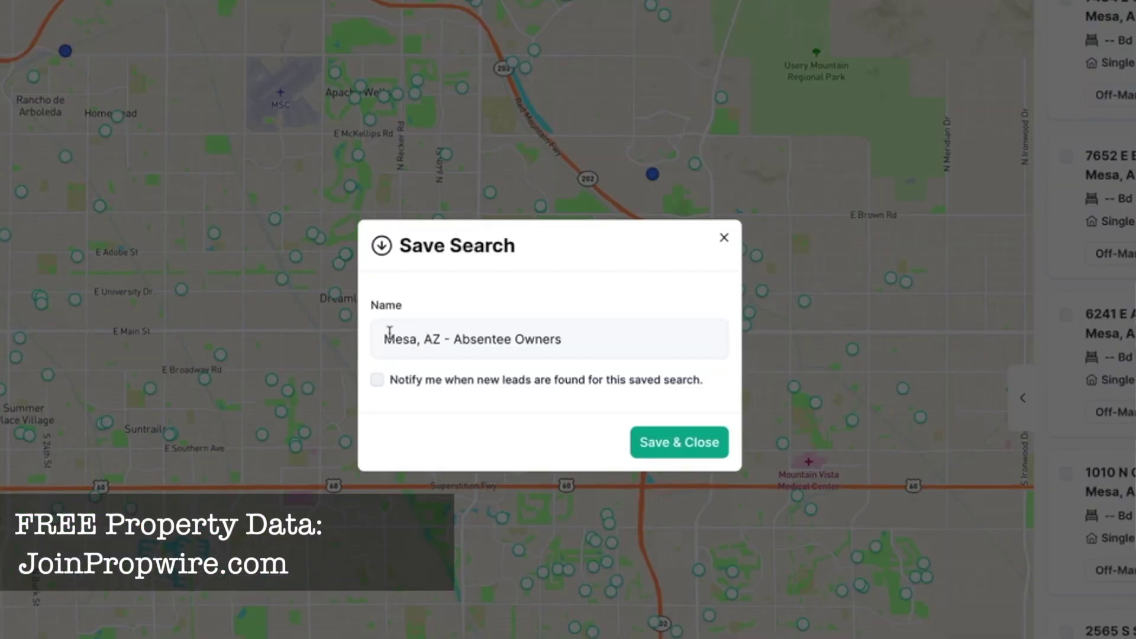
left_click(453, 340)
left_click(562, 341)
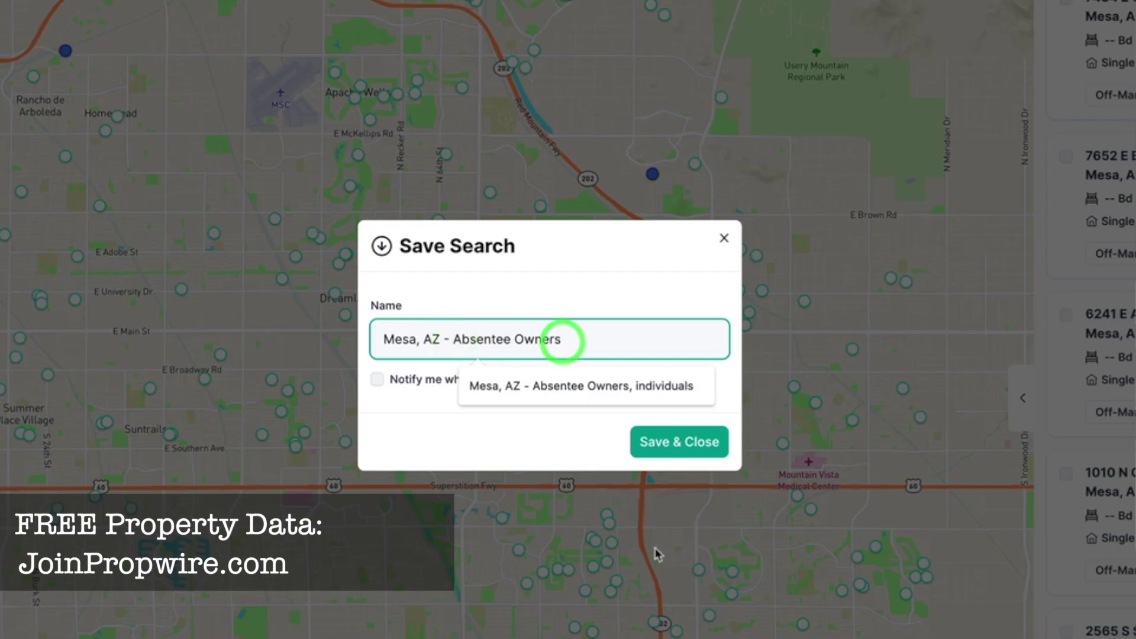
type(", free & clear, individual")
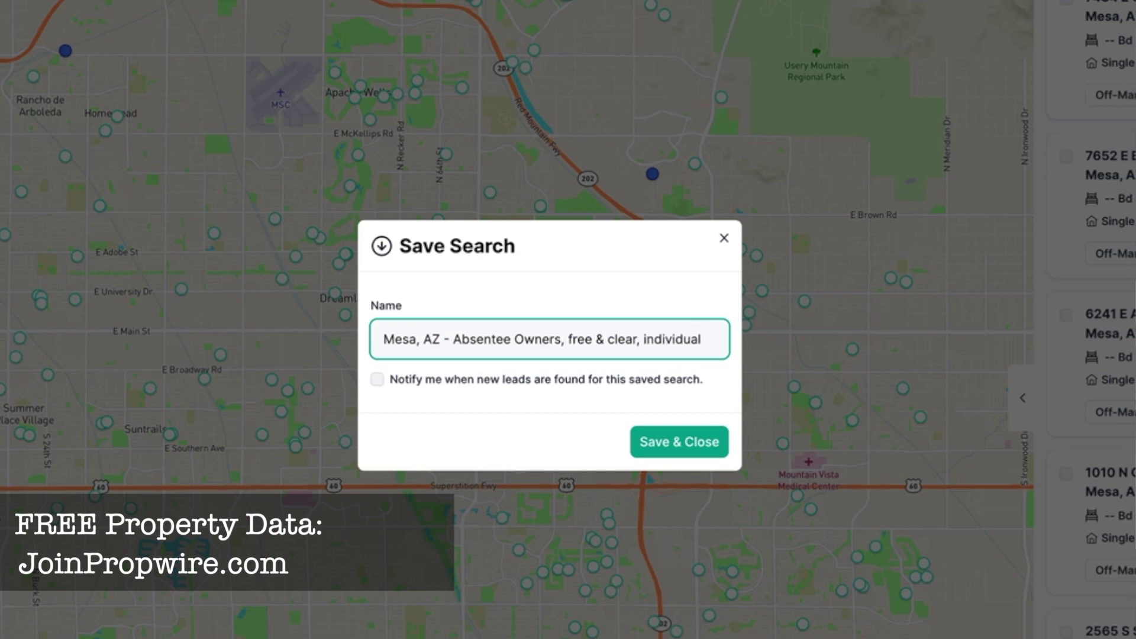
left_click(377, 380)
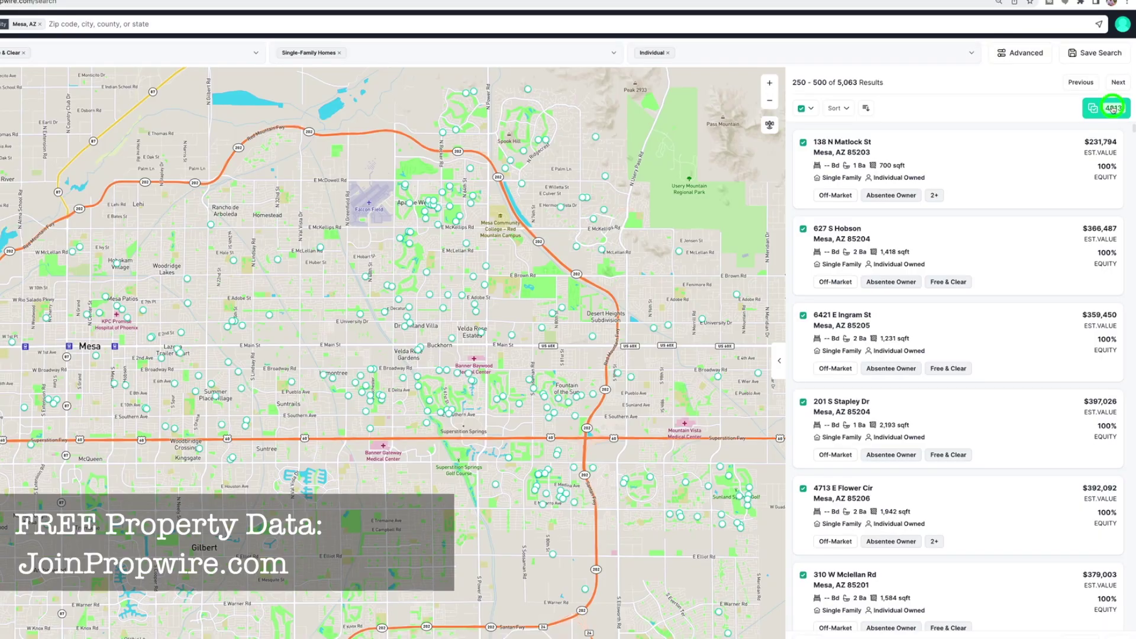
- Open the list of selected leads and bring up its download data options
left_click(1112, 108)
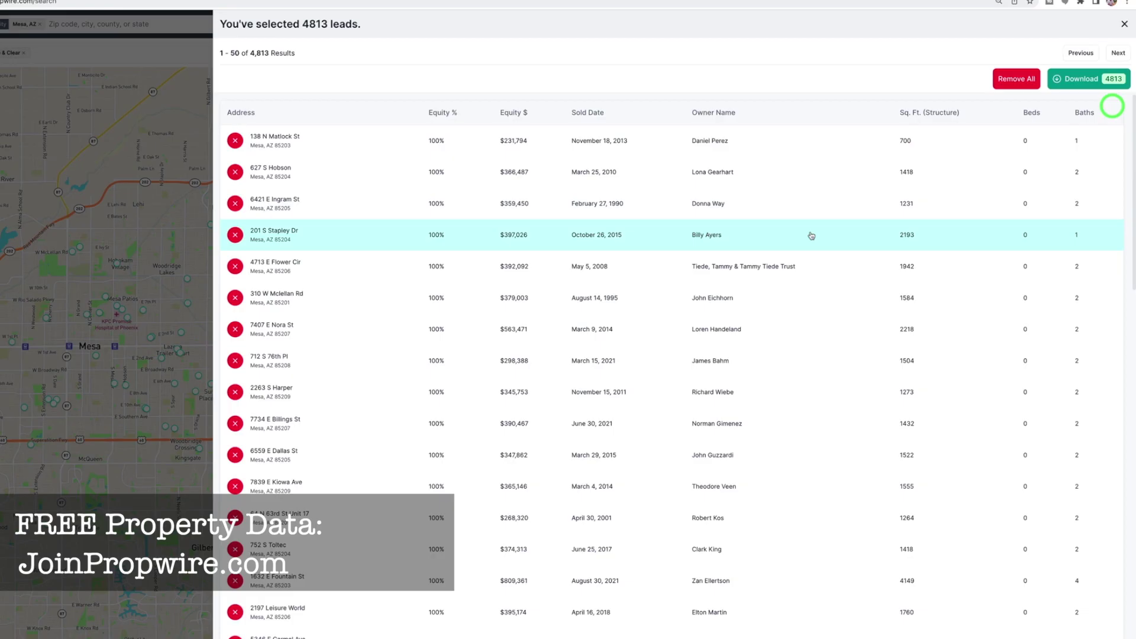
left_click(1073, 83)
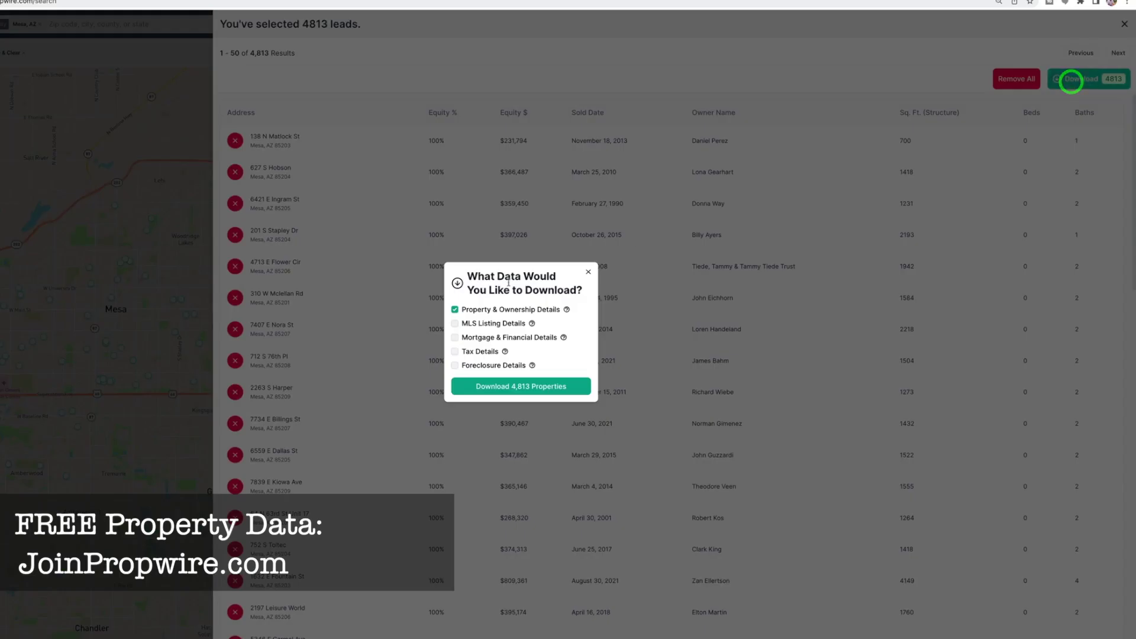